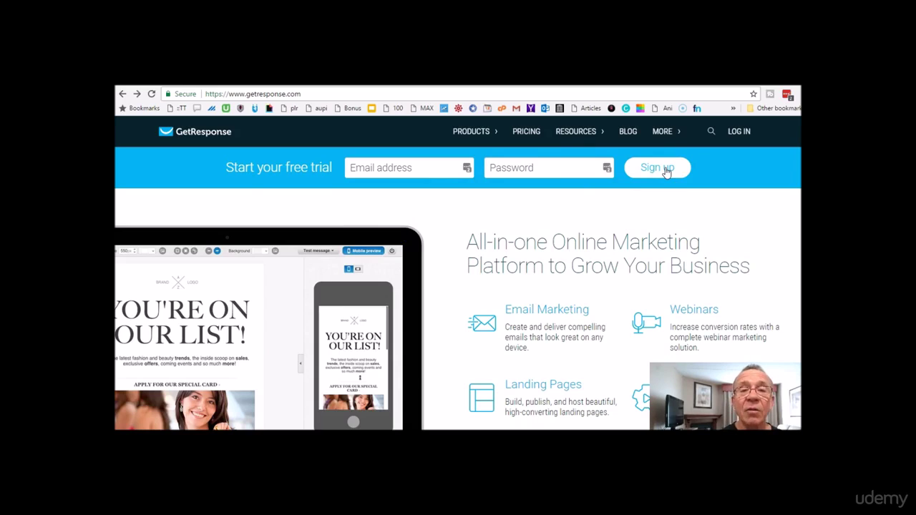
Log in to the GetResponse account and choose my_photography_store as the current campaign.
click(741, 132)
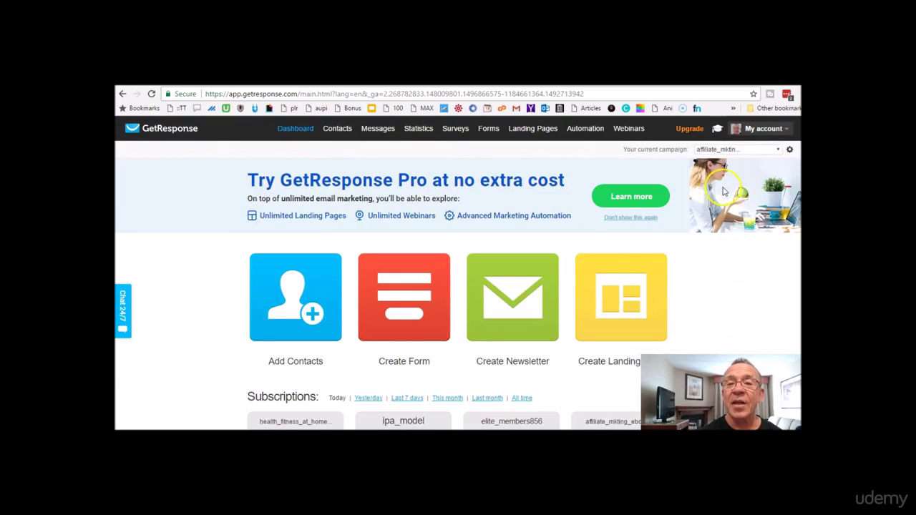
click(718, 130)
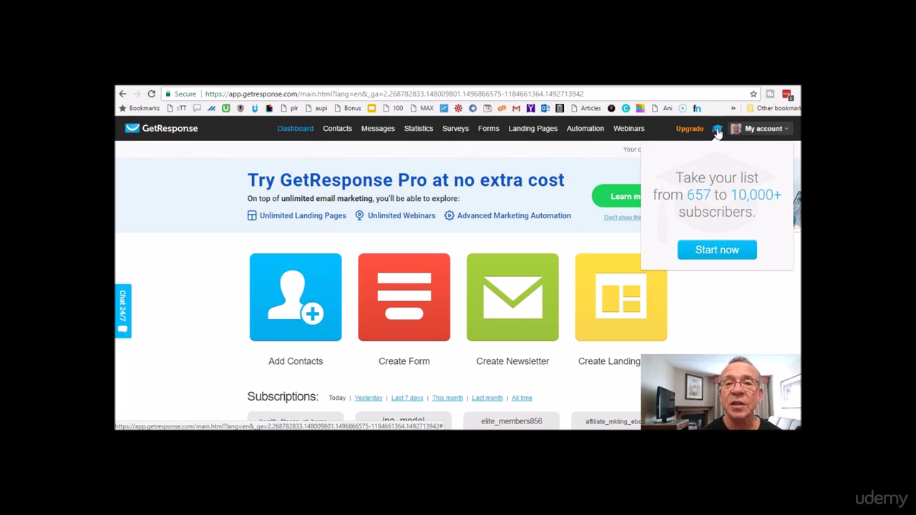
click(718, 133)
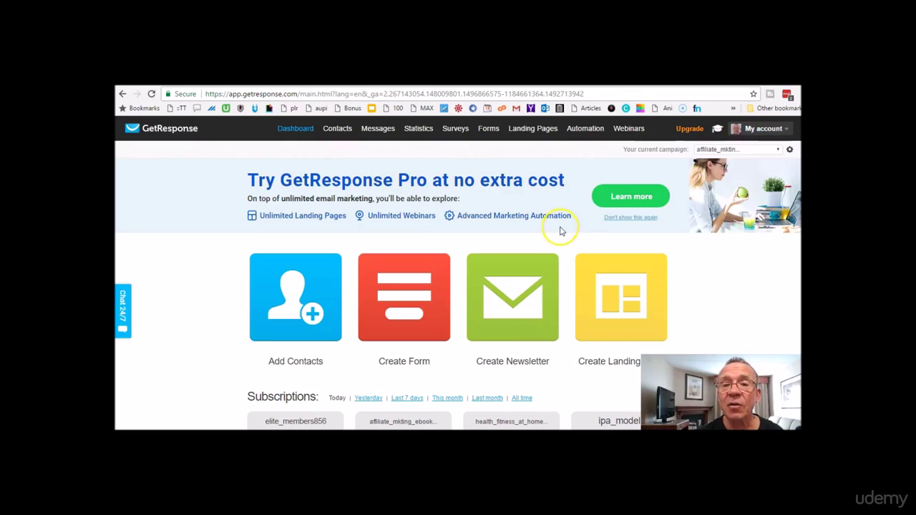
click(779, 151)
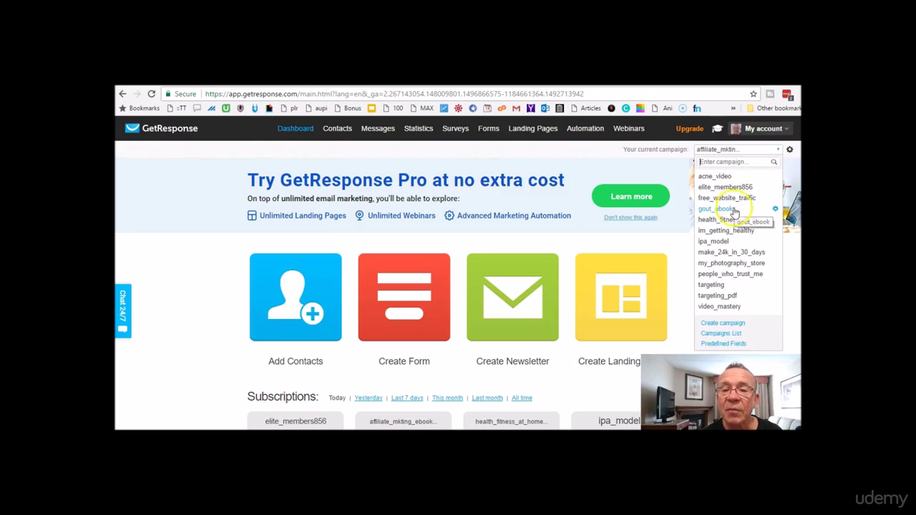
click(731, 265)
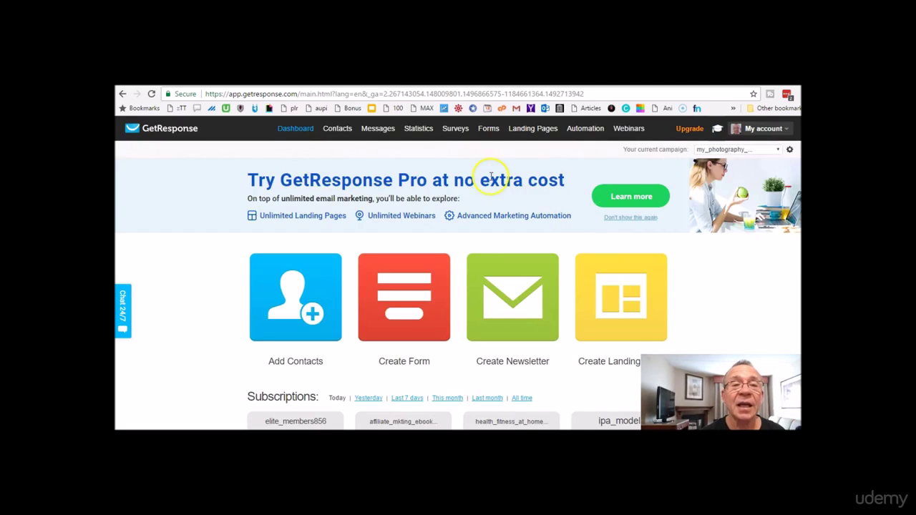
Create a new sign-up form with the List Builder Wizard from the Blank template.
mouse_move(489, 131)
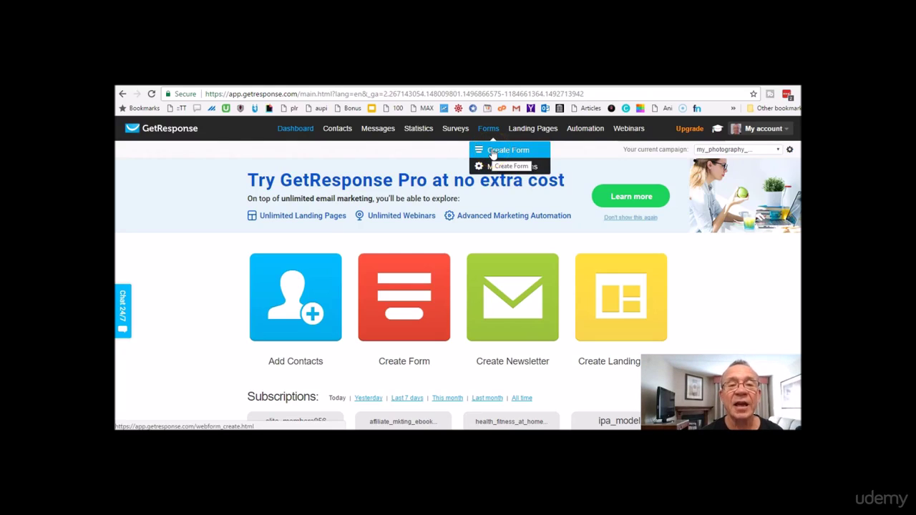
click(493, 154)
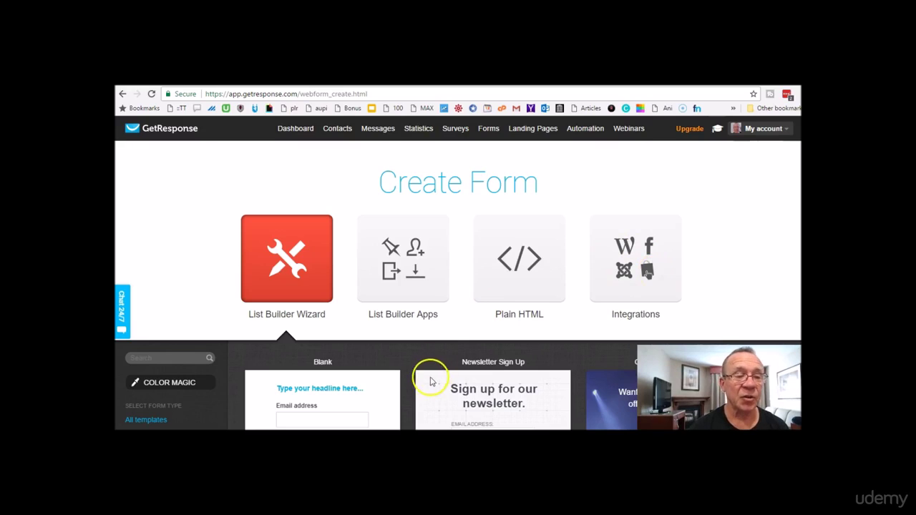
click(317, 405)
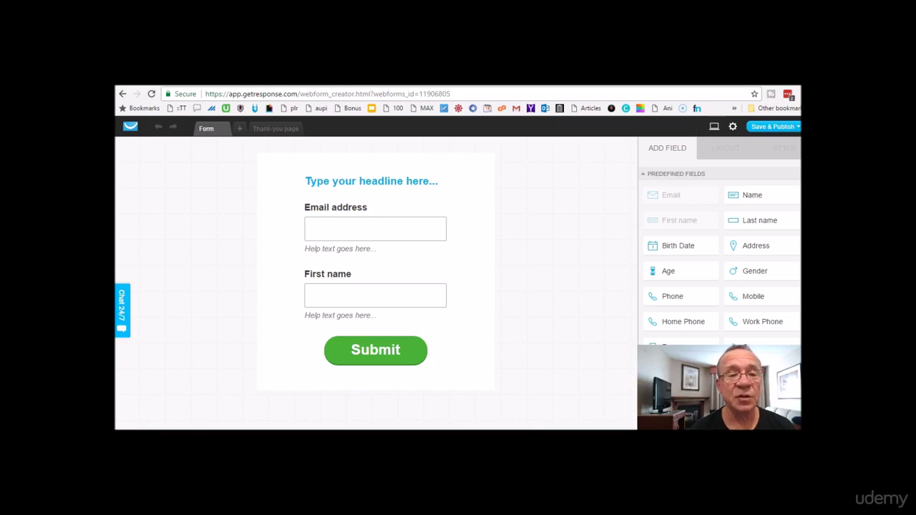
click(733, 127)
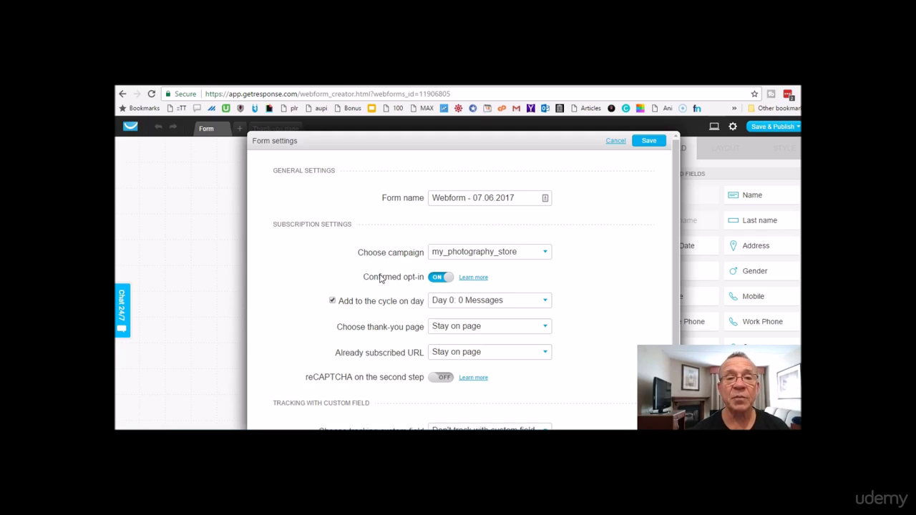
drag(515, 199, 432, 195)
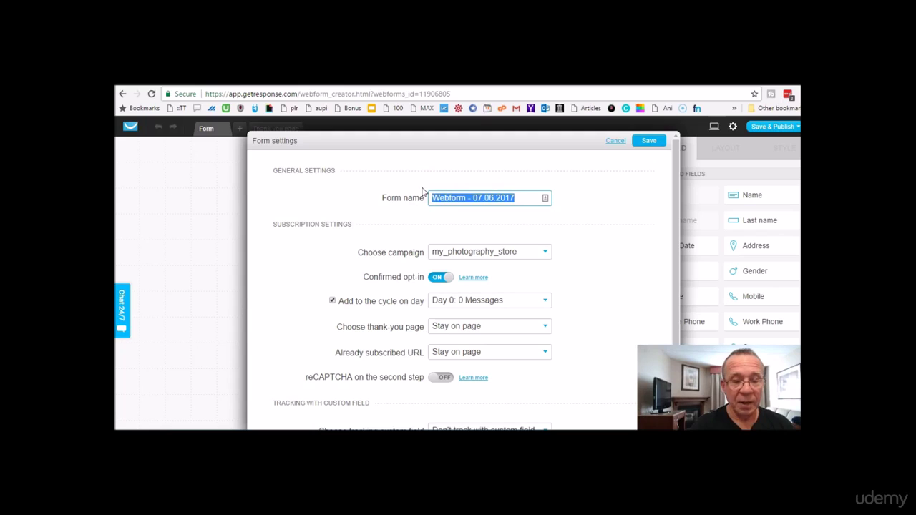
text(my photography signup)
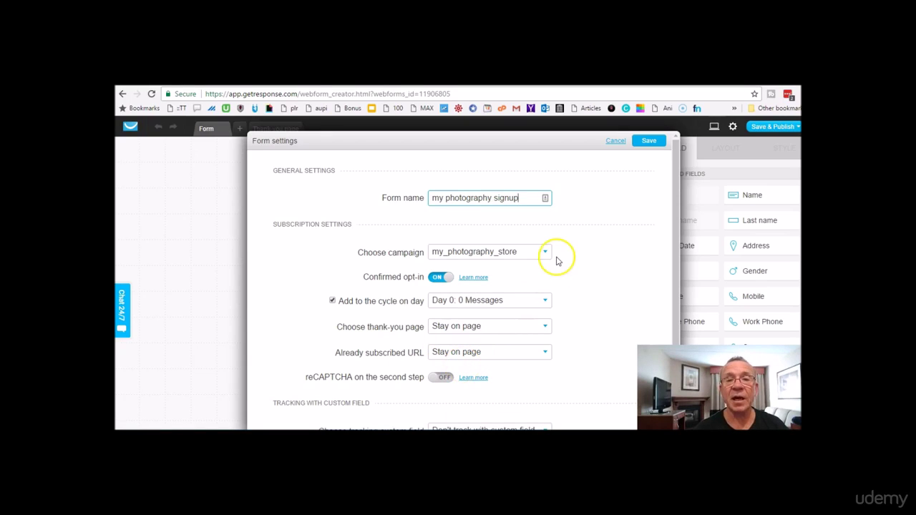
click(615, 143)
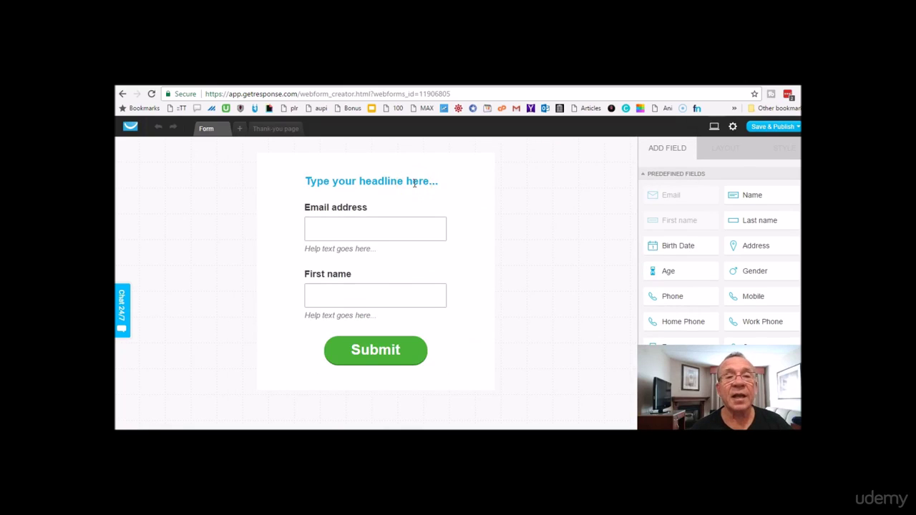
Switch to the My Photography Store site and examine the wording and opt-in form on the Get Paid To Take Photo's Training page.
click(414, 183)
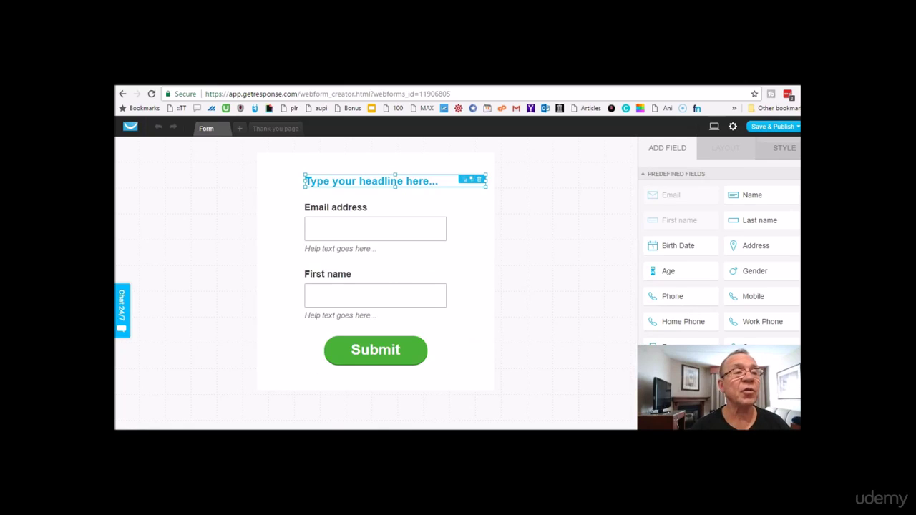
key(ctrl+Tab)
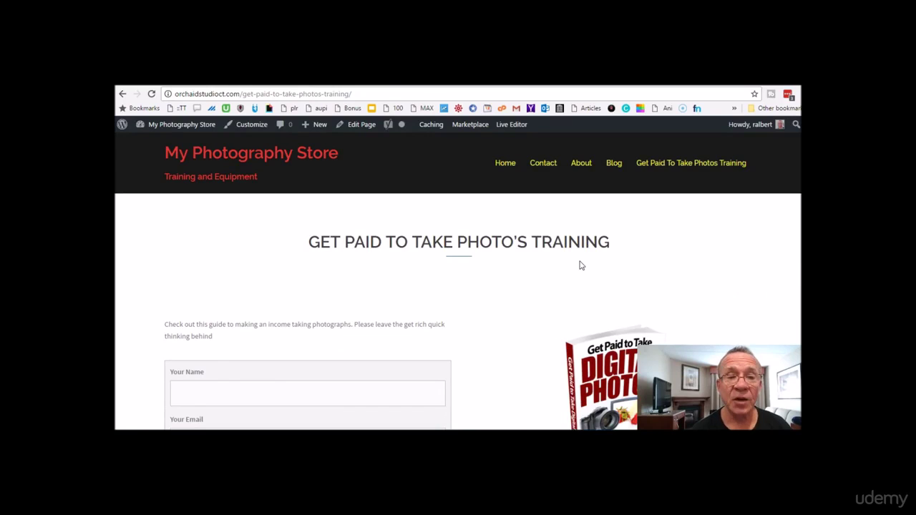
scroll(589, 263, down, 3)
scroll(680, 269, up, 2)
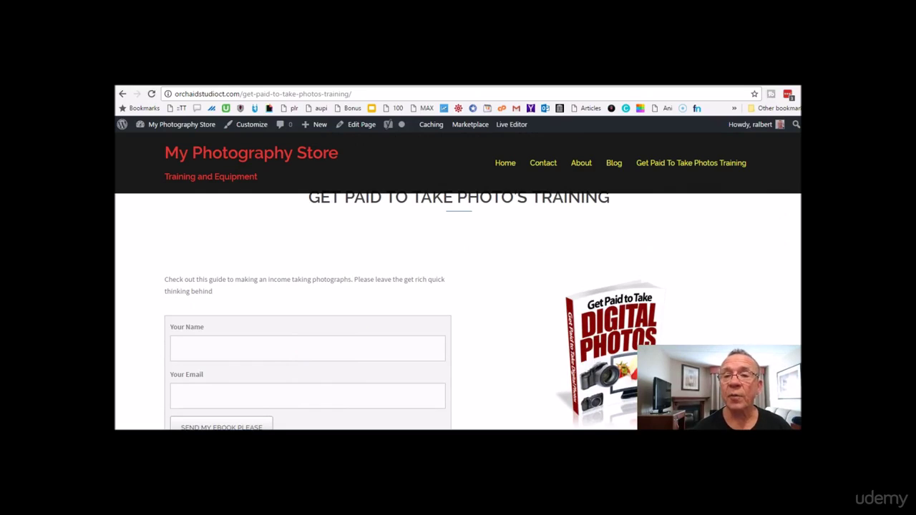
scroll(602, 202, down, 2)
scroll(602, 202, up, 1)
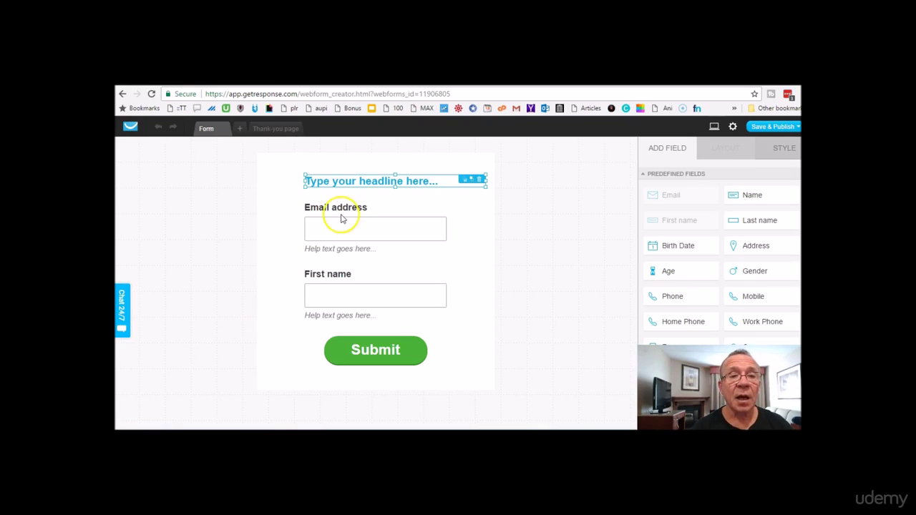
Replace the form's placeholder headline in the GetResponse editor with "Get Paid To Take Photos".
click(442, 186)
key(BackSpace)
key(BackSpace)
key(BackSpace)
key(BackSpace)
key(BackSpace)
key(BackSpace)
key(BackSpace)
key(BackSpace)
key(BackSpace)
key(BackSpace)
key(BackSpace)
key(BackSpace)
key(BackSpace)
key(BackSpace)
key(BackSpace)
key(BackSpace)
key(BackSpace)
key(BackSpace)
key(BackSpace)
key(BackSpace)
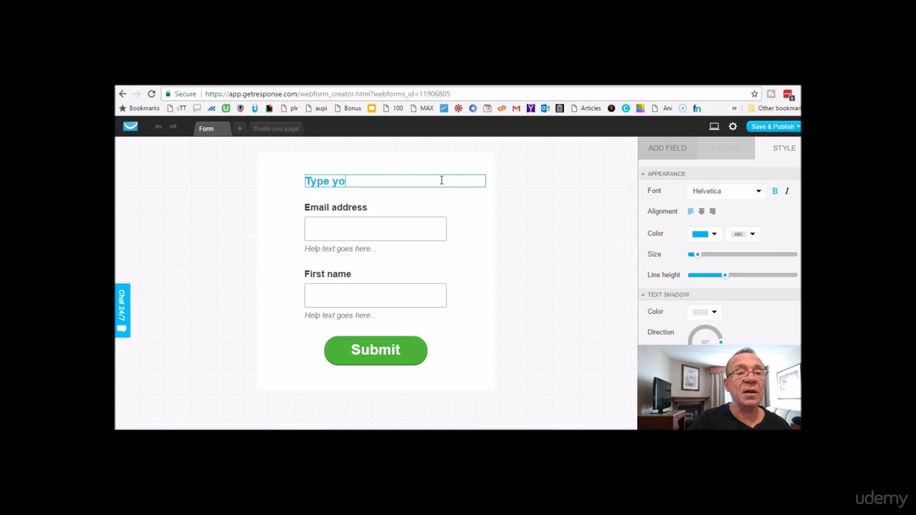
key(BackSpace)
key(BackSpace)
key(BackSpace)
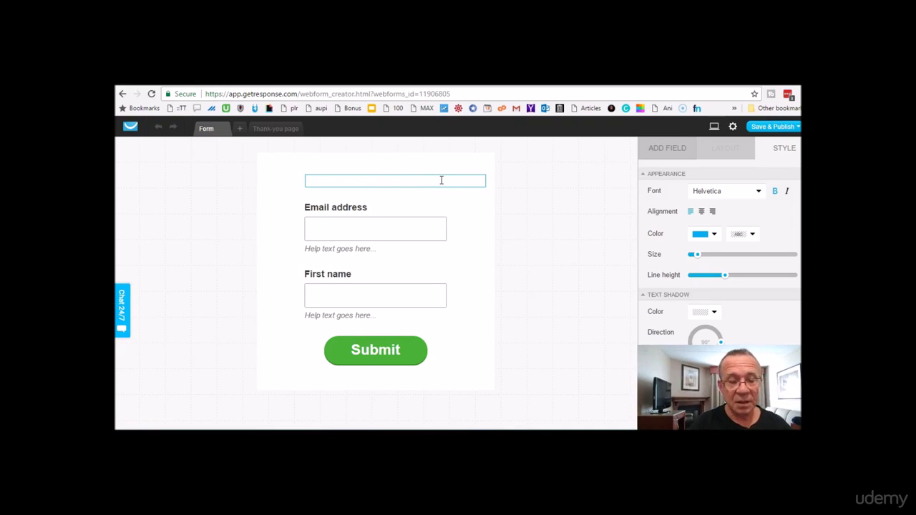
text(Get Paid To Take Photos)
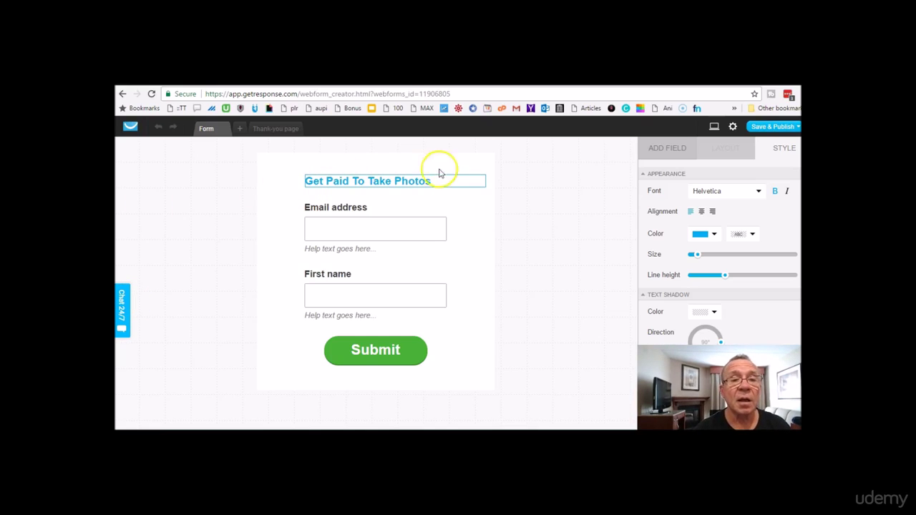
drag(444, 180, 292, 177)
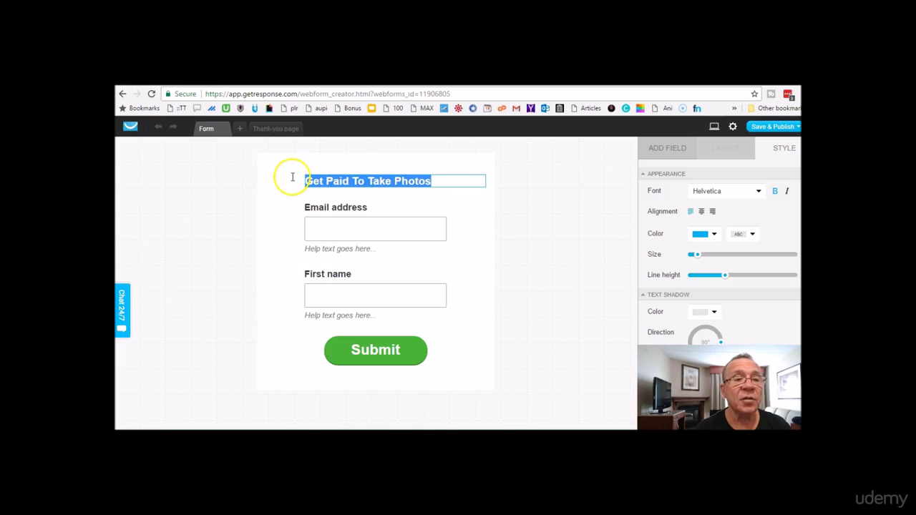
click(519, 194)
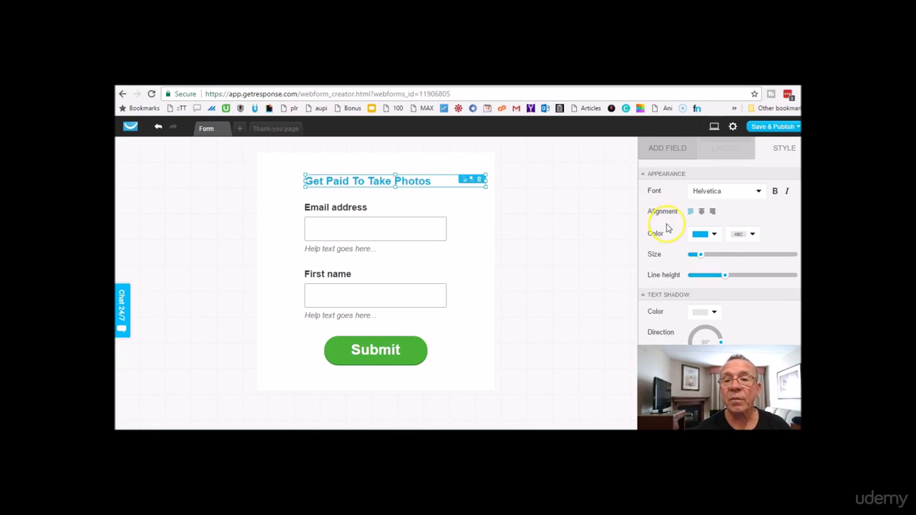
Change the headline's text color to bright red.
click(716, 237)
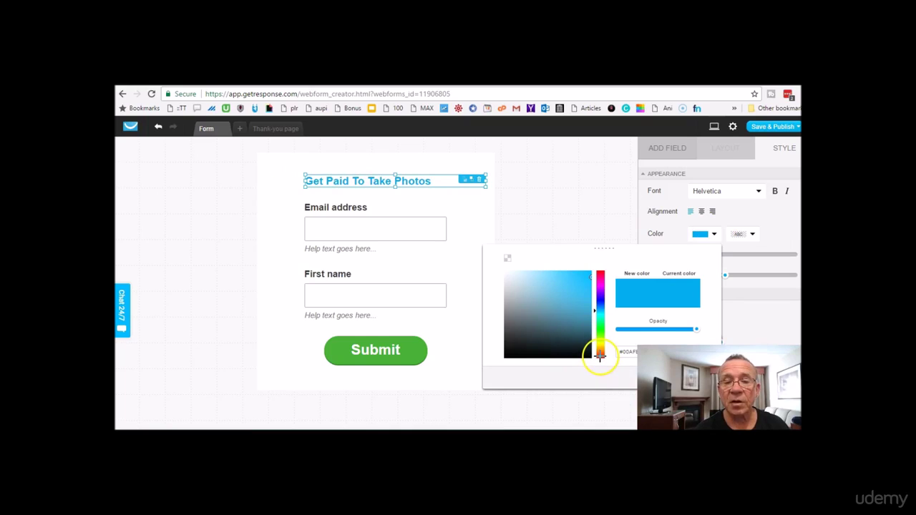
click(600, 355)
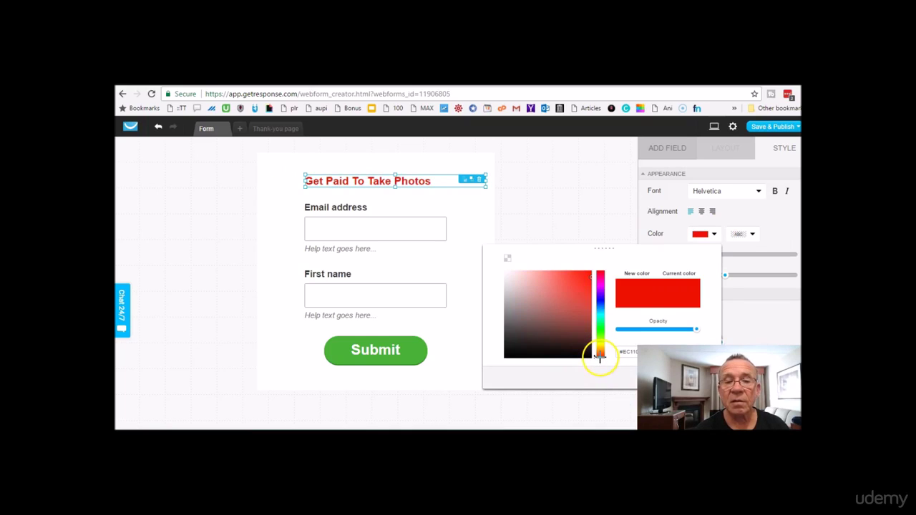
click(587, 271)
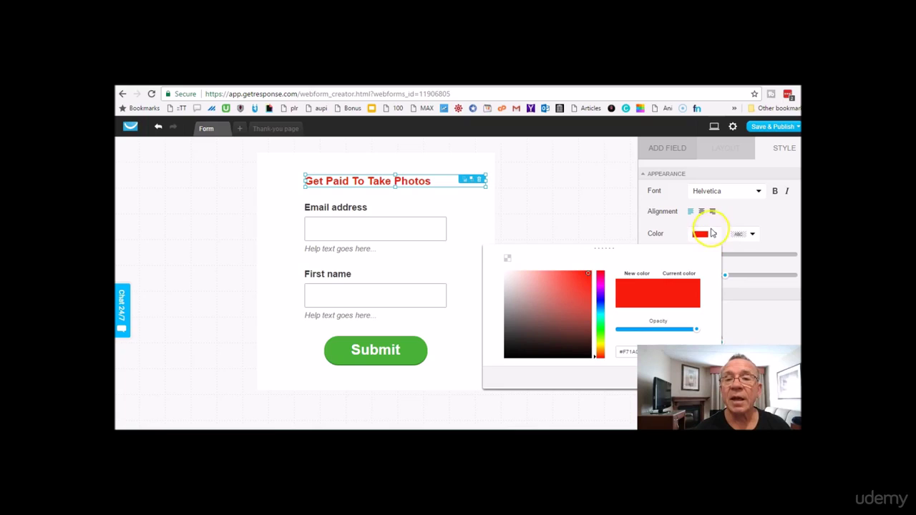
click(777, 195)
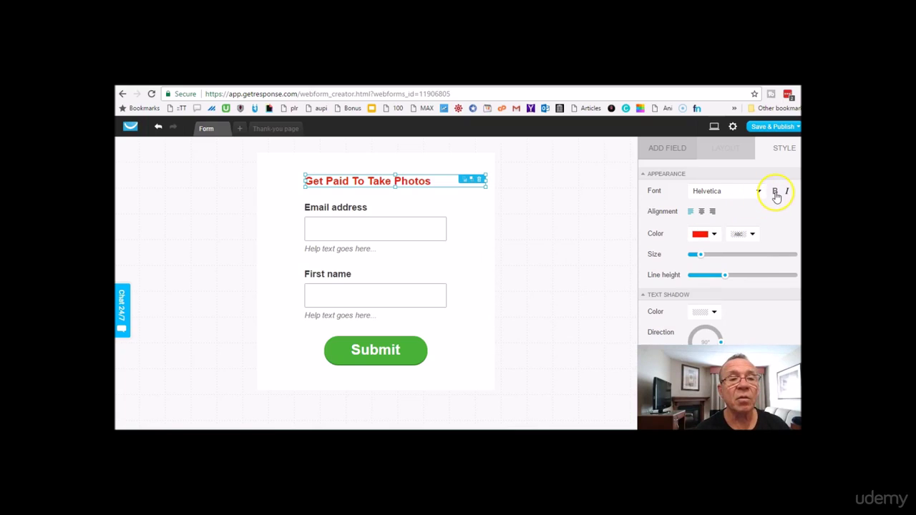
Restyle the headline with bold toggled, the Archivo Black font and a larger text size.
click(776, 194)
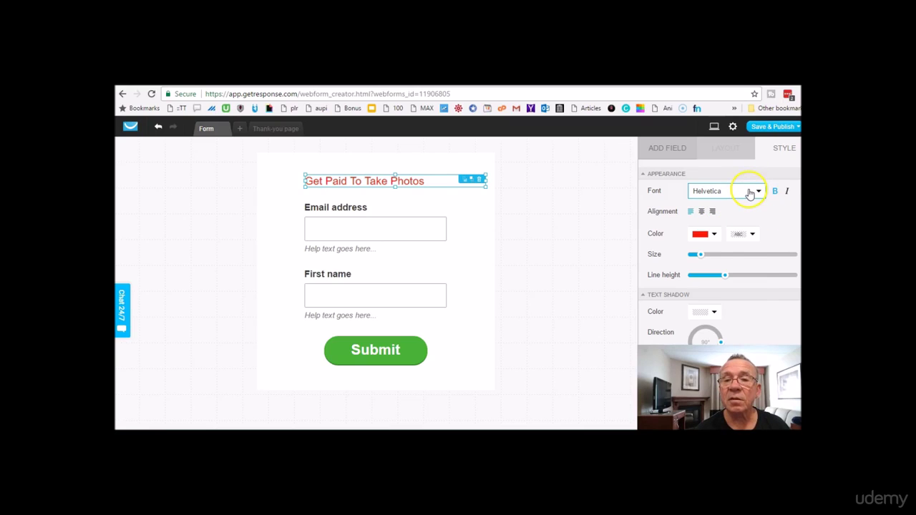
click(750, 193)
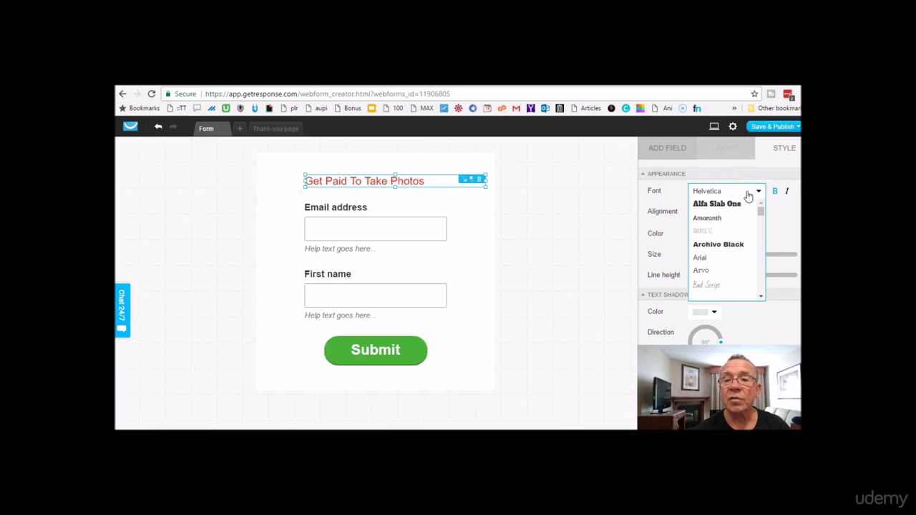
click(731, 244)
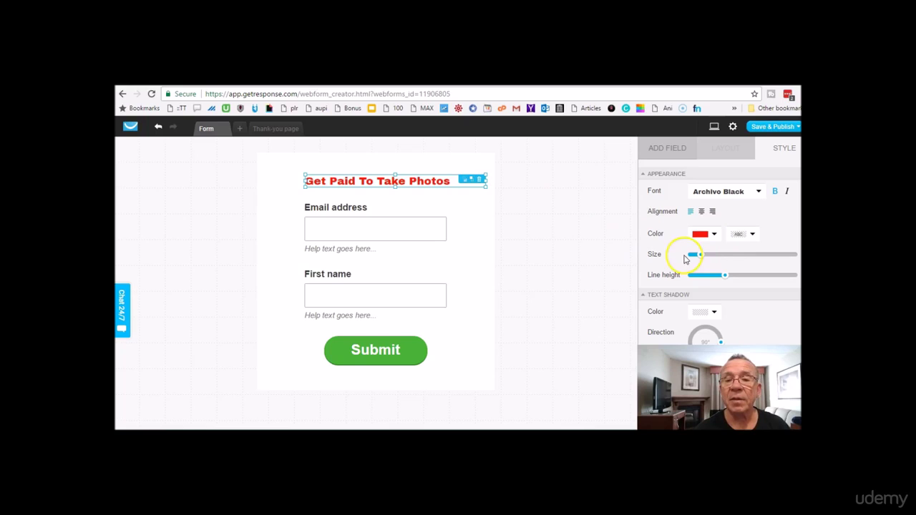
drag(701, 260, 718, 255)
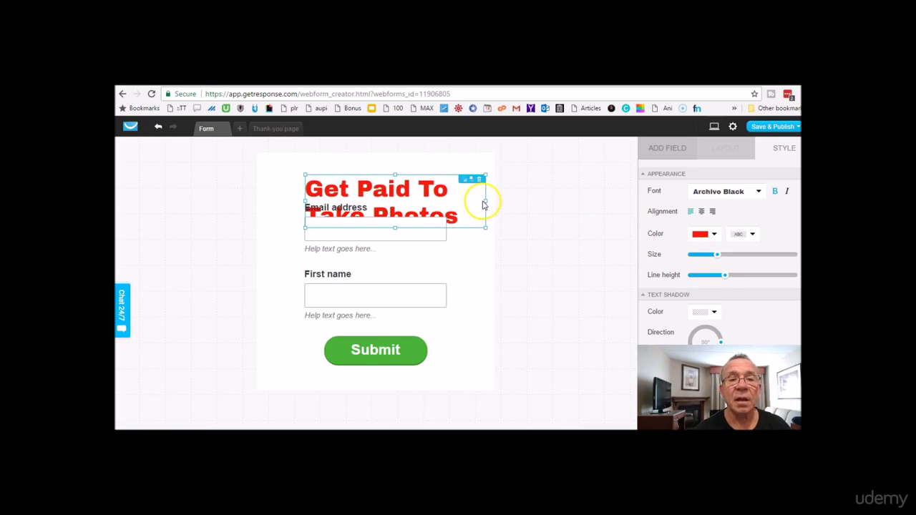
Widen the headline's text box to fit its text on one line and move it up above the Email address field.
drag(485, 201, 623, 196)
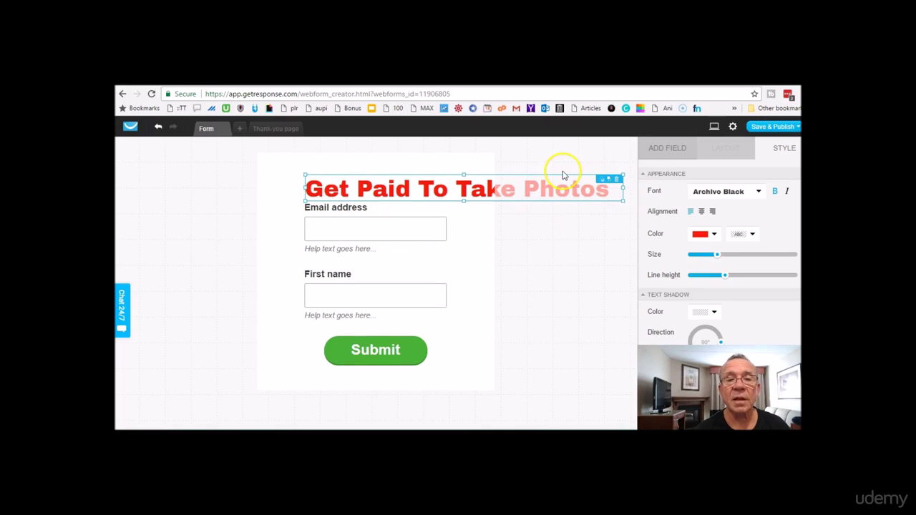
click(560, 213)
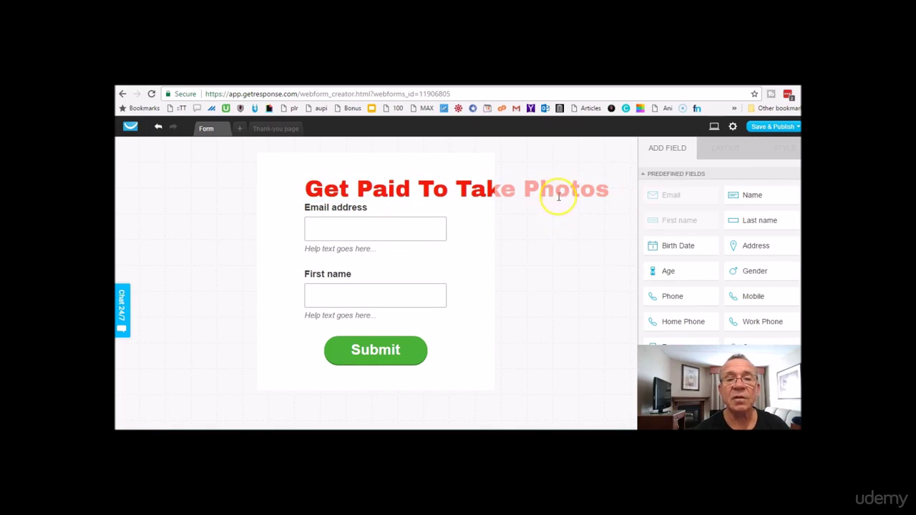
drag(555, 178, 471, 161)
Widen the form's white background and reposition the headline so that it fits fully inside the form.
click(471, 279)
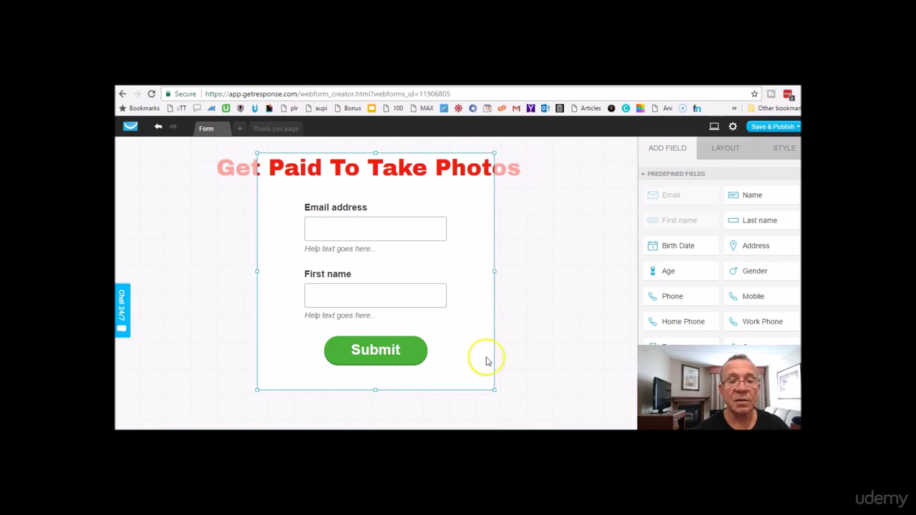
drag(494, 390, 537, 390)
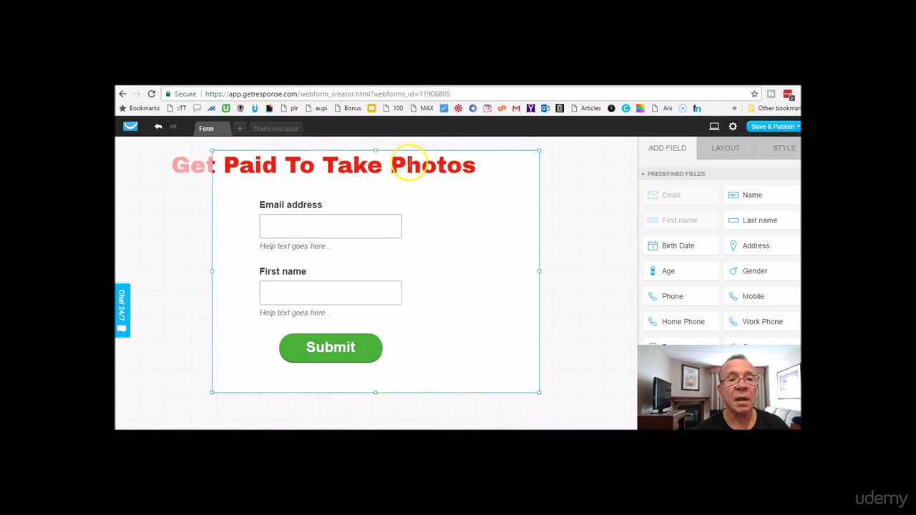
drag(451, 167, 455, 166)
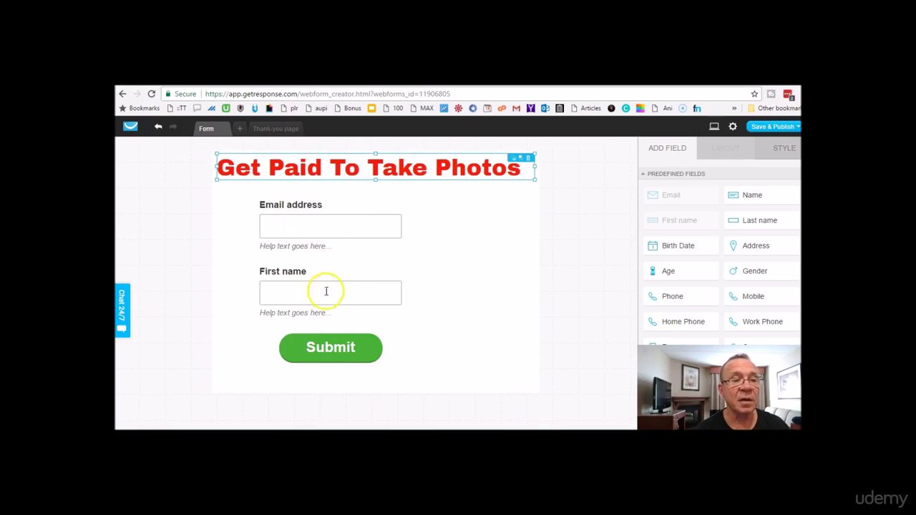
Clear the help text shown beneath the Email address field.
click(302, 246)
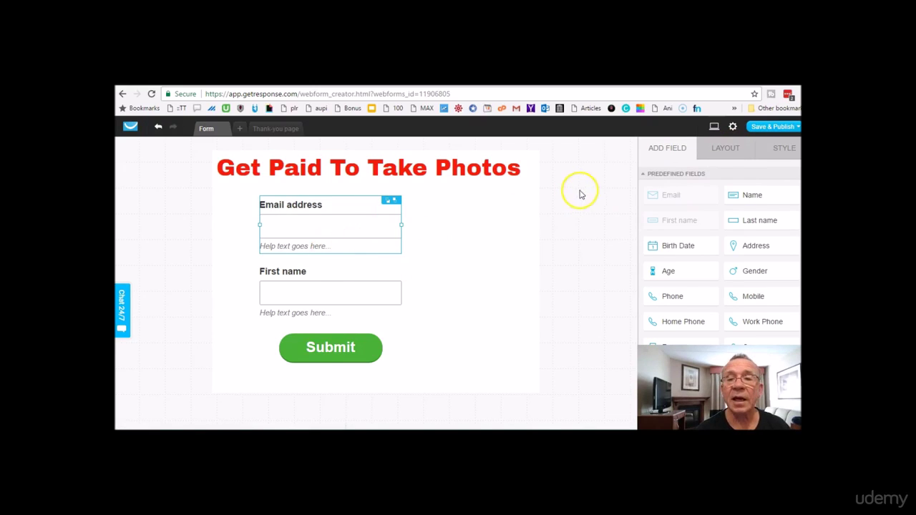
click(720, 154)
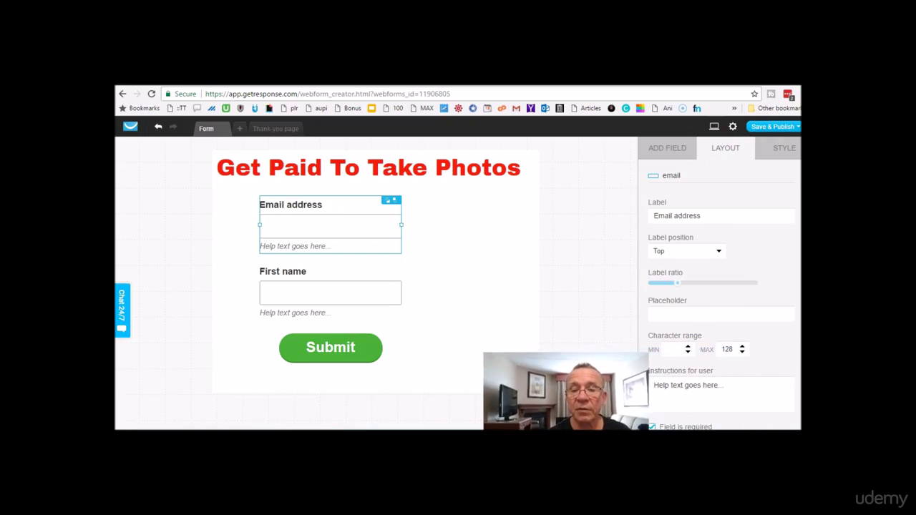
drag(725, 385, 643, 387)
key(BackSpace)
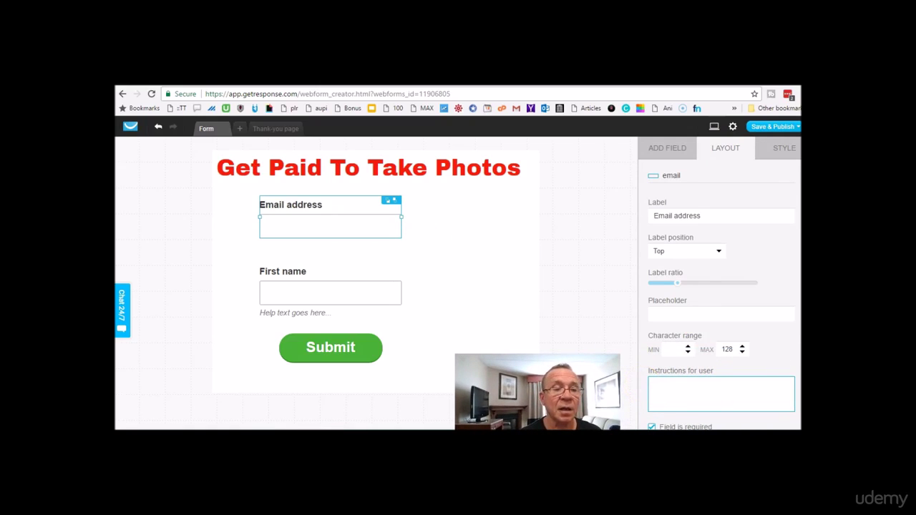
Clear the help text shown beneath the First name field.
click(317, 310)
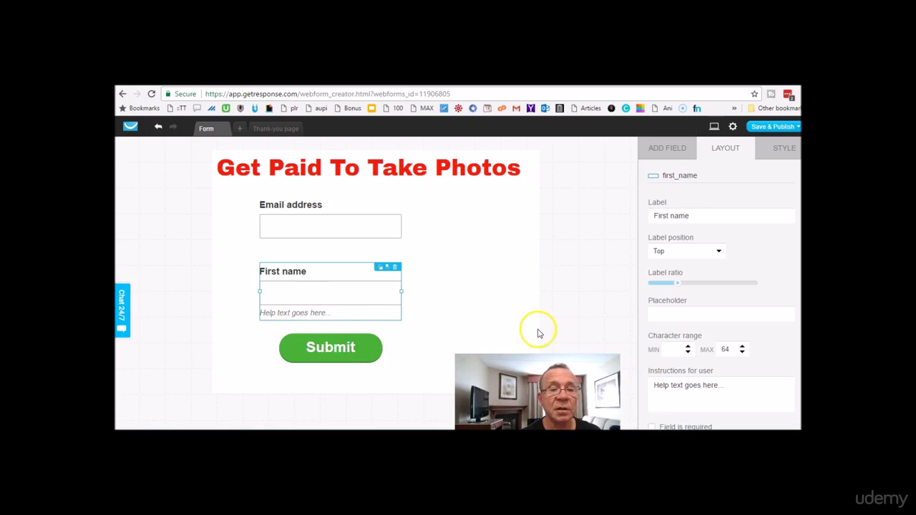
drag(726, 386, 624, 395)
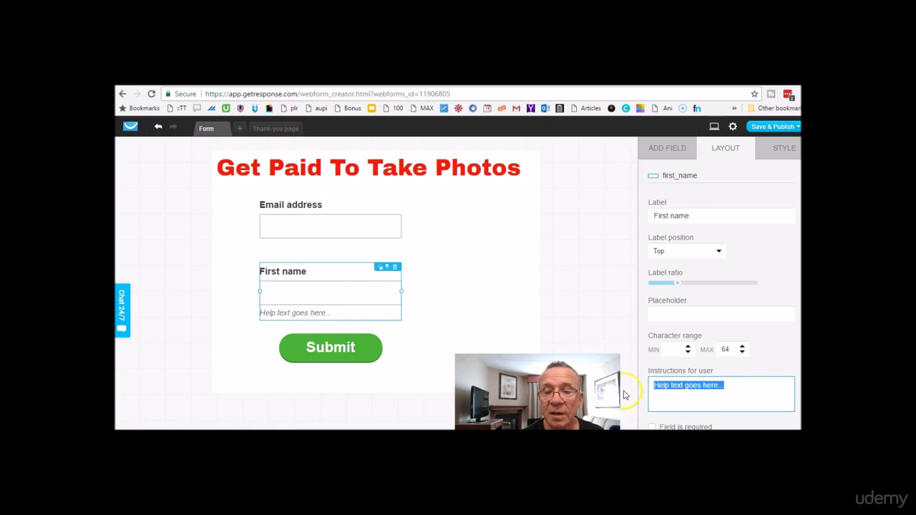
key(BackSpace)
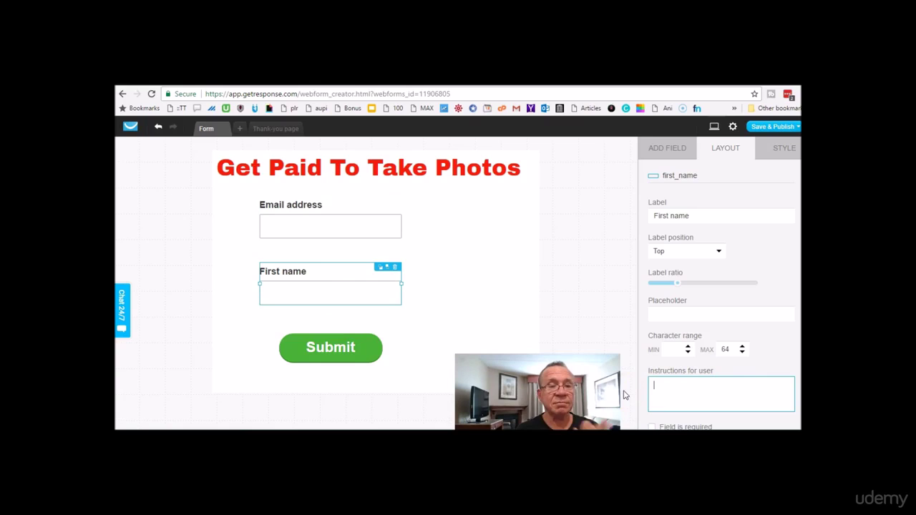
click(547, 336)
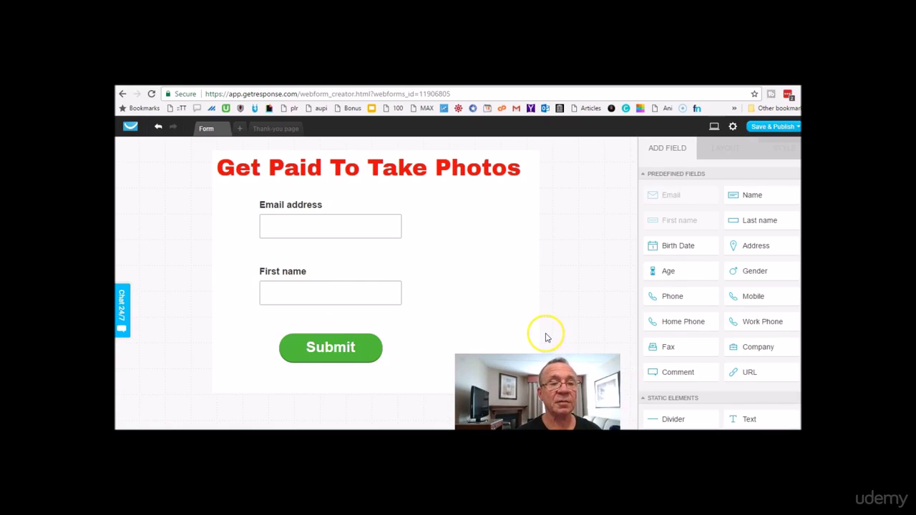
Change the Submit button's text to "Send My eBook Please", following the button wording on the site's training page.
click(368, 353)
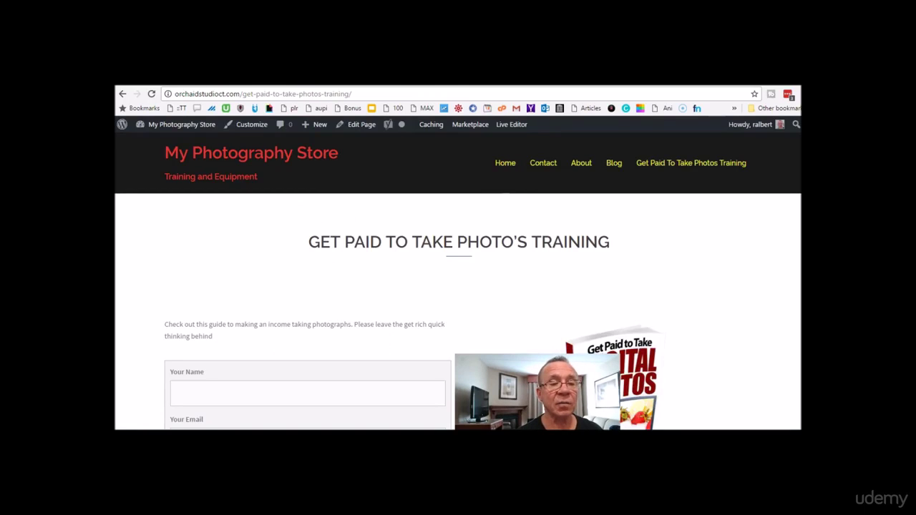
scroll(458, 286, down, 3)
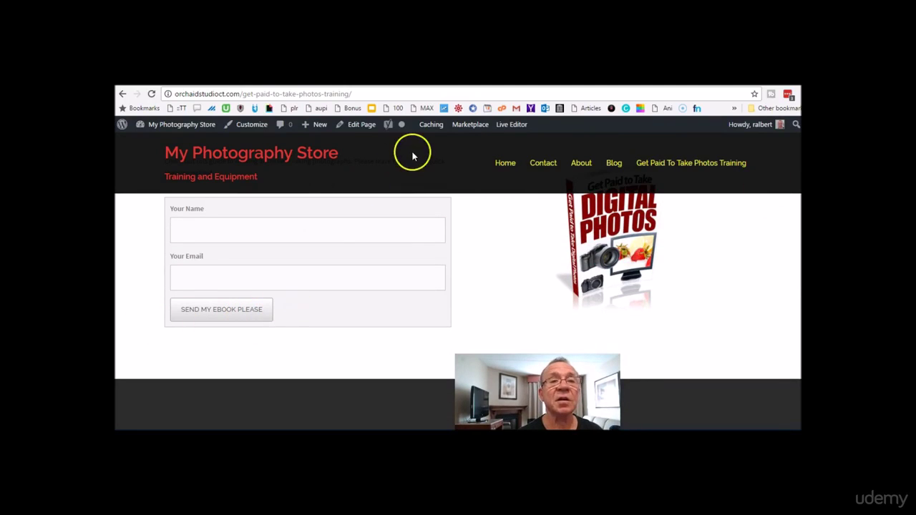
key(ctrl+Tab)
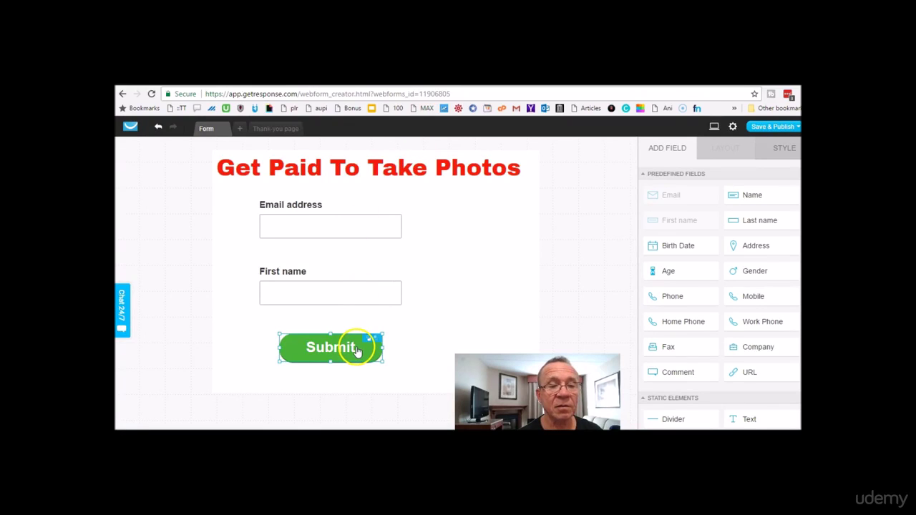
click(723, 336)
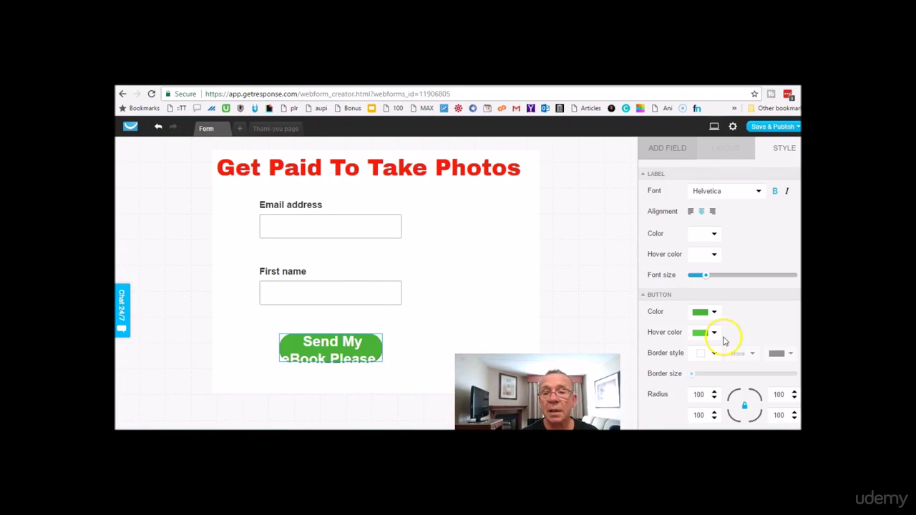
Set the button's corner radius to 0 and widen the button on both sides so its text fits on one line.
click(705, 395)
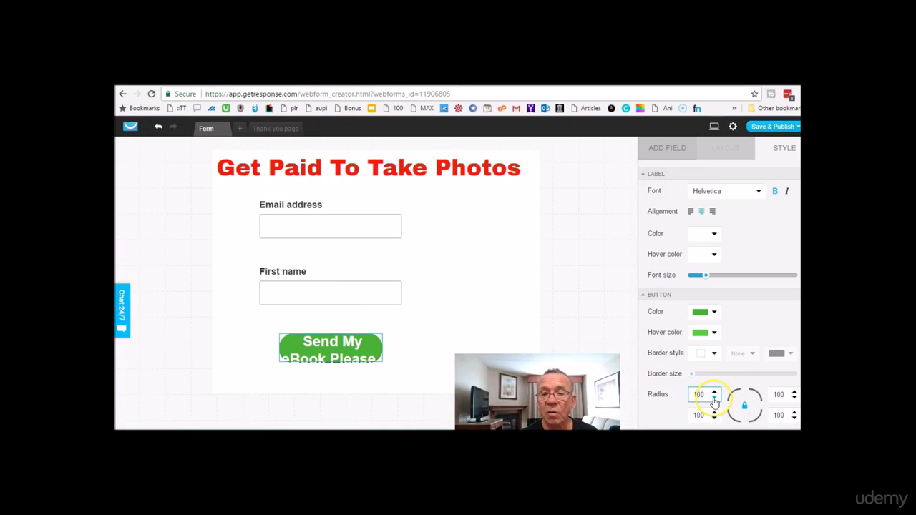
drag(706, 394, 671, 404)
text(0)
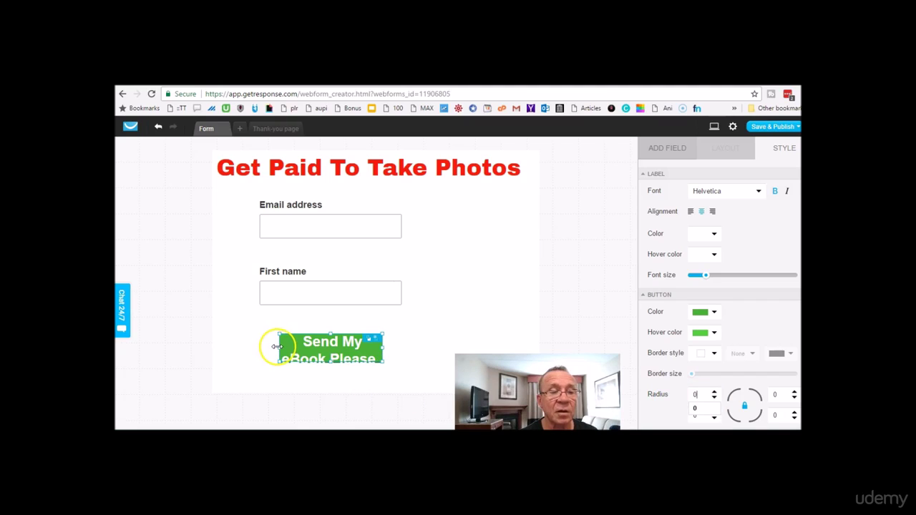
drag(279, 348, 252, 349)
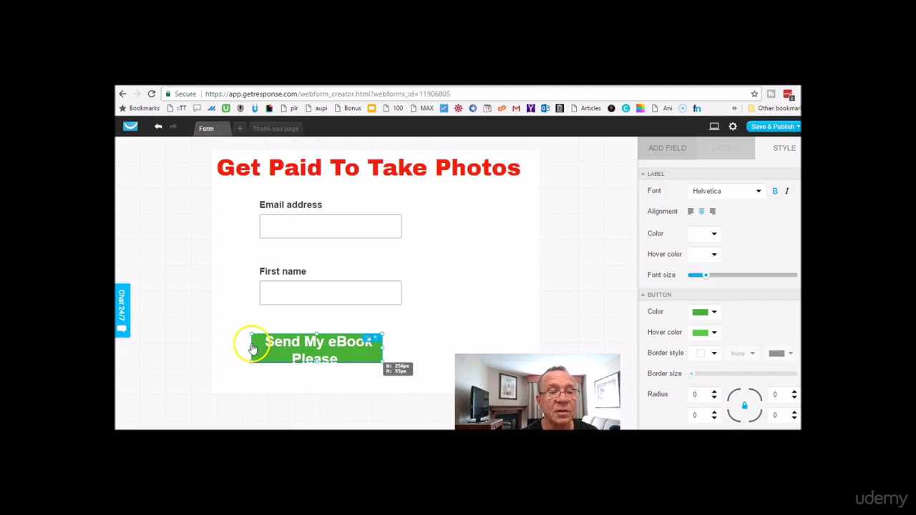
drag(391, 347, 421, 348)
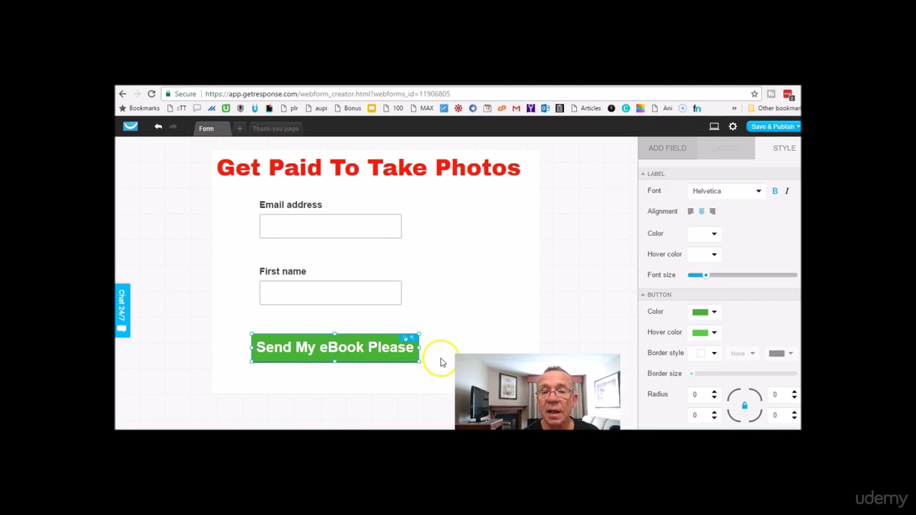
Change the button's fill color to a solid bright red.
click(715, 316)
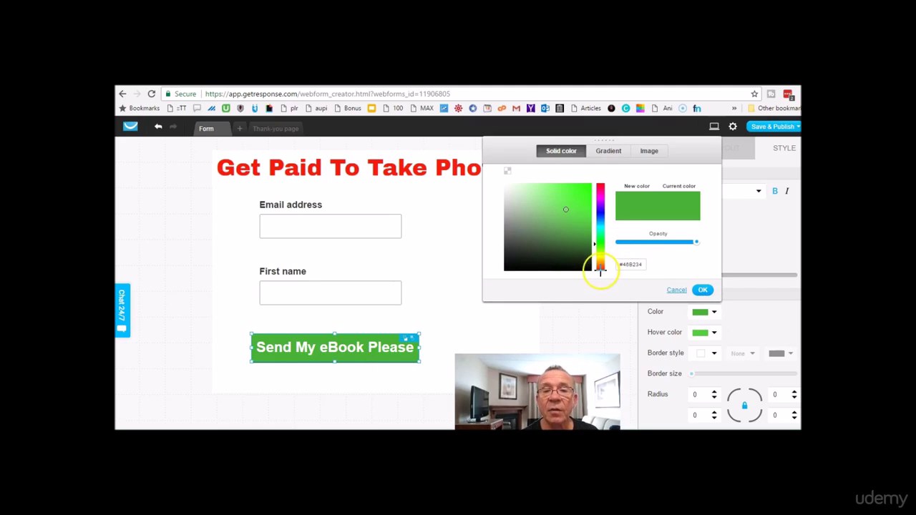
click(601, 269)
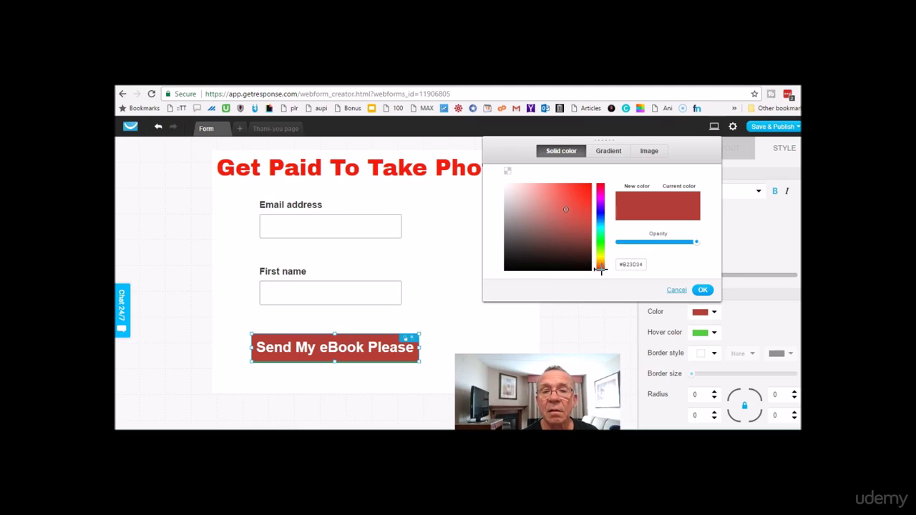
drag(571, 210, 587, 180)
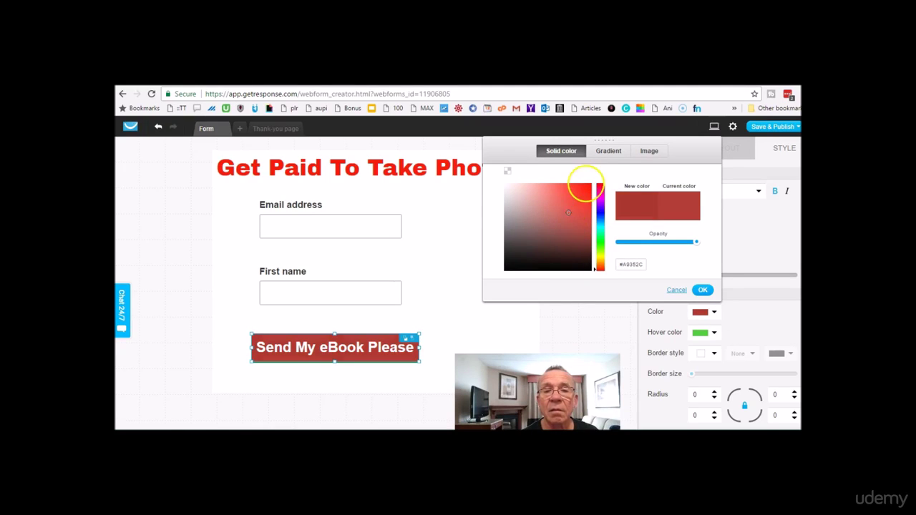
click(706, 290)
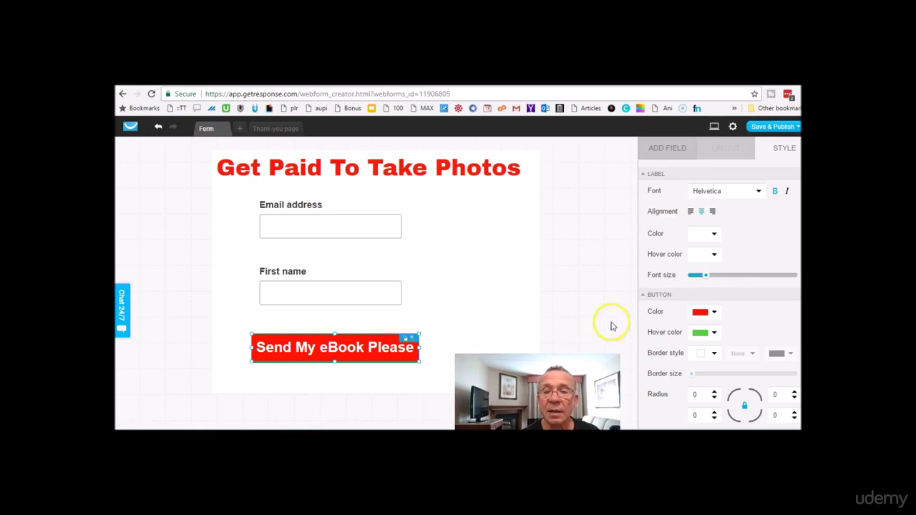
Set the button's hover color to bright yellow (#FAF009).
click(714, 334)
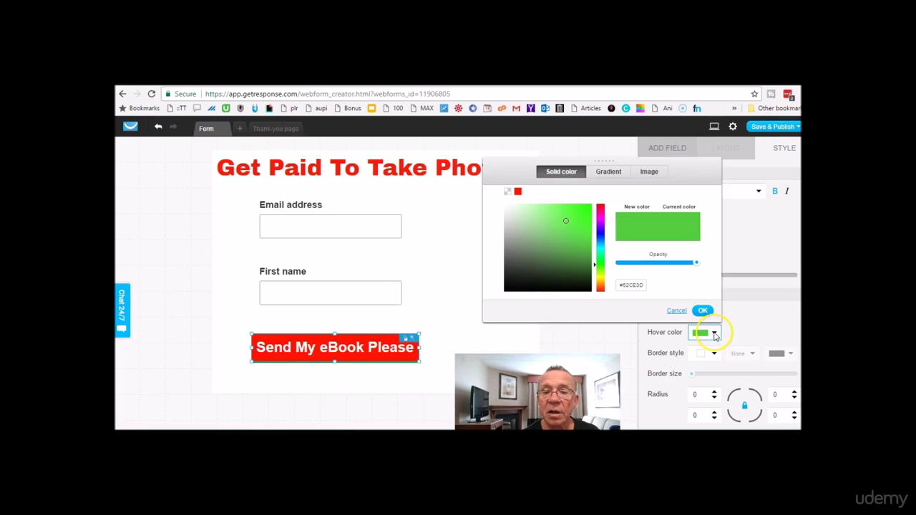
click(601, 277)
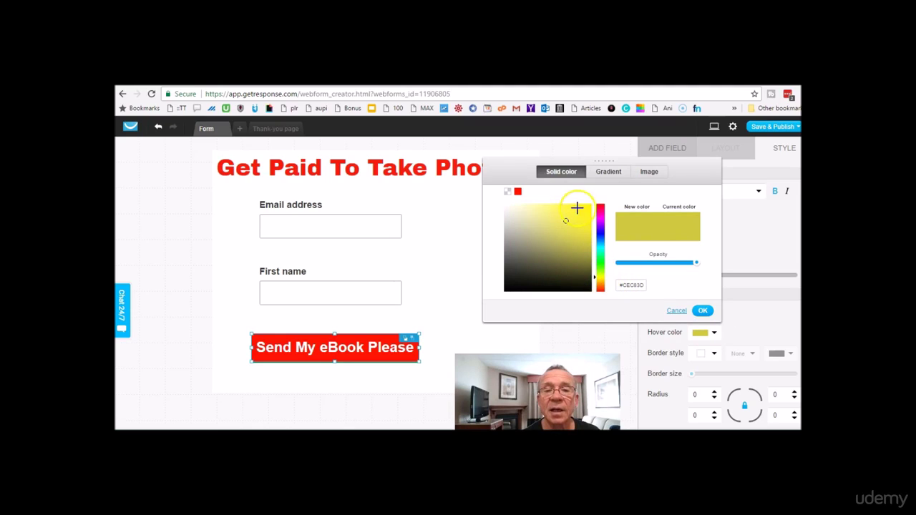
mouse_move(567, 222)
mouse_down()
mouse_move(586, 199)
mouse_move(599, 203)
mouse_up()
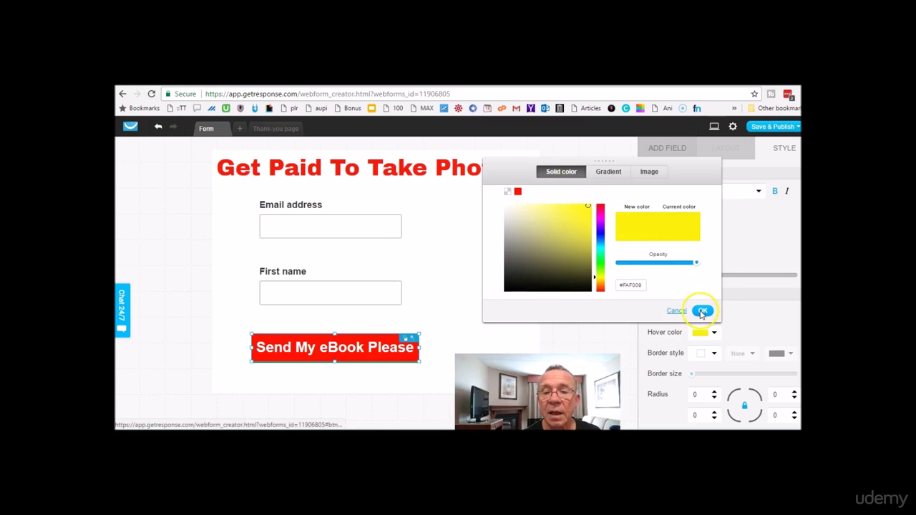
click(703, 310)
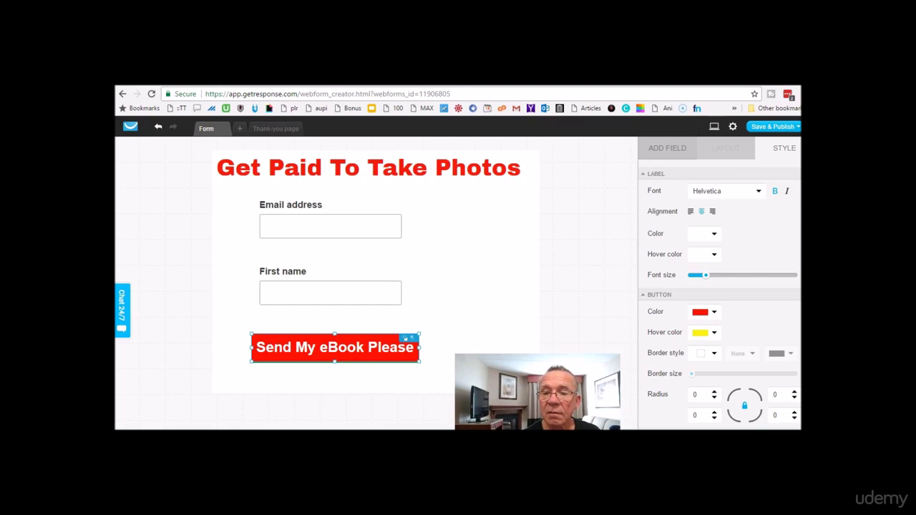
Make the button's shadow color transparent.
scroll(720, 286, down, 2)
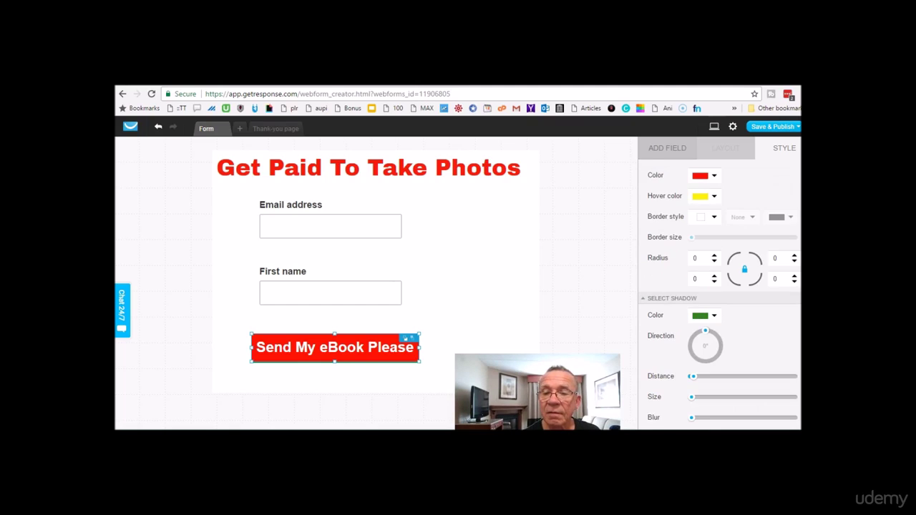
click(715, 319)
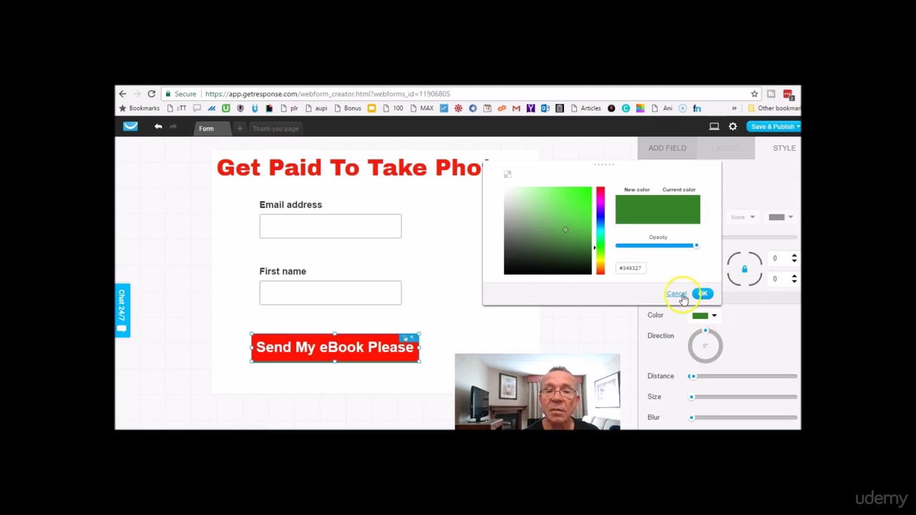
click(506, 176)
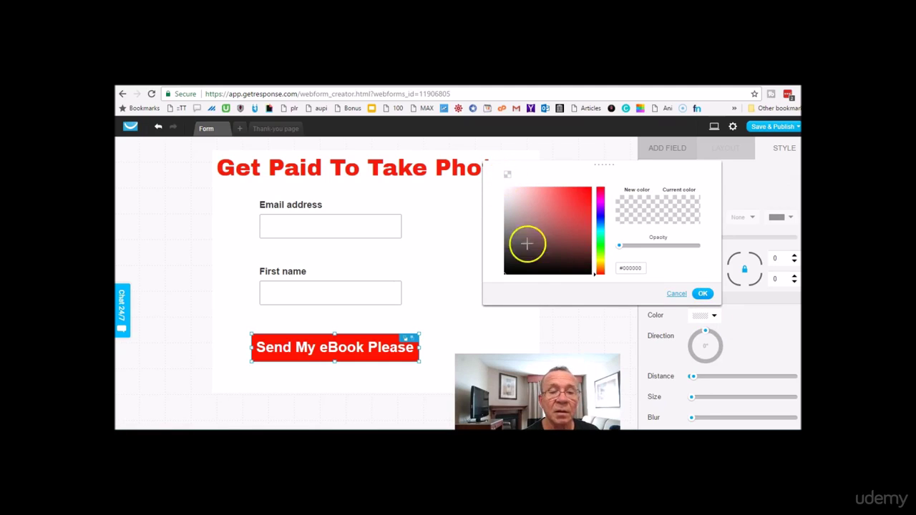
click(704, 295)
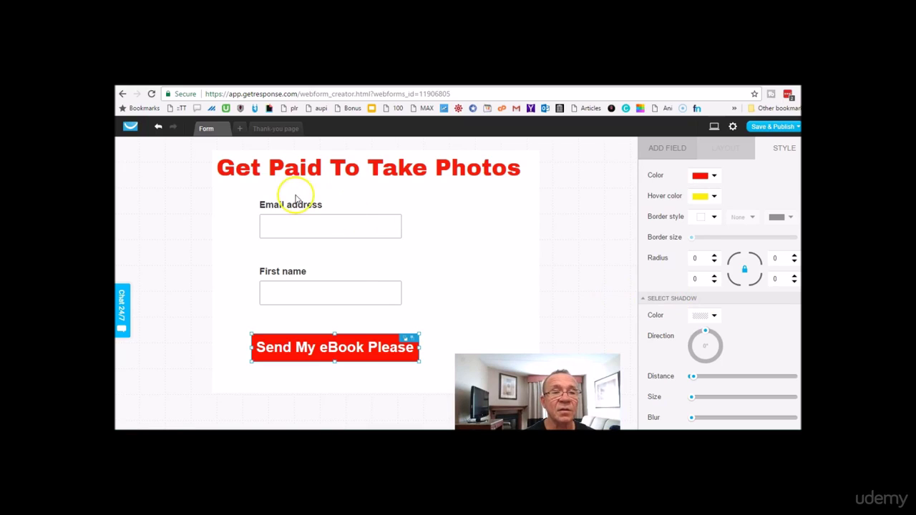
Arrange the Email address field, First name field and red button in a compact column in the form's right half, narrowing the button to two text lines.
drag(308, 207, 283, 213)
drag(342, 220, 369, 221)
click(352, 284)
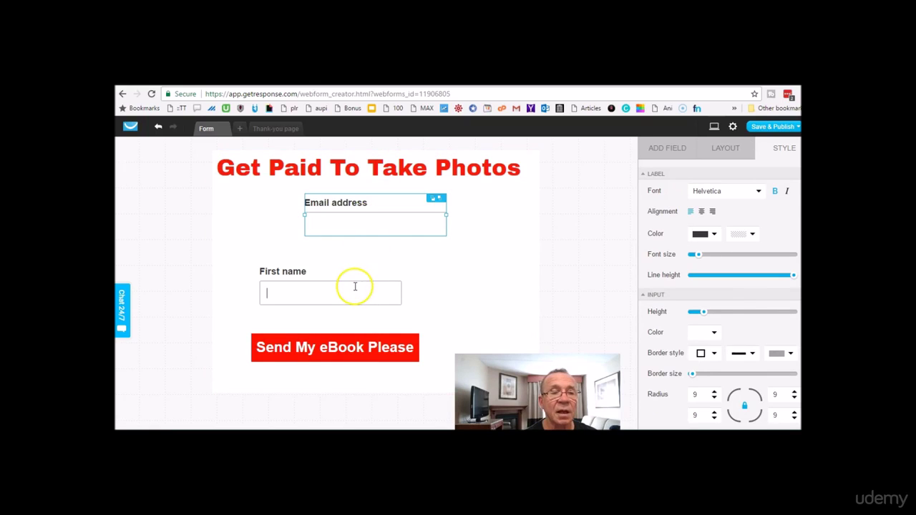
drag(370, 280, 400, 274)
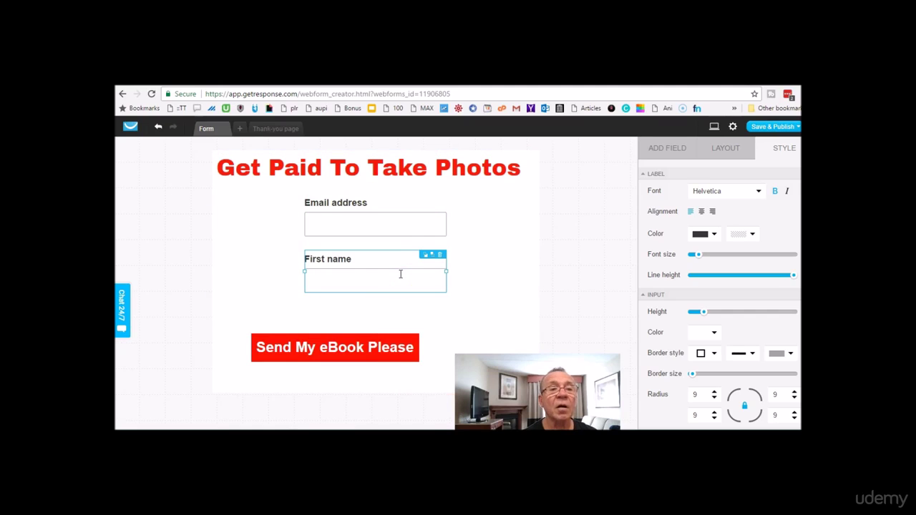
click(394, 223)
drag(394, 223, 466, 222)
click(403, 280)
drag(445, 278, 477, 280)
drag(394, 348, 494, 323)
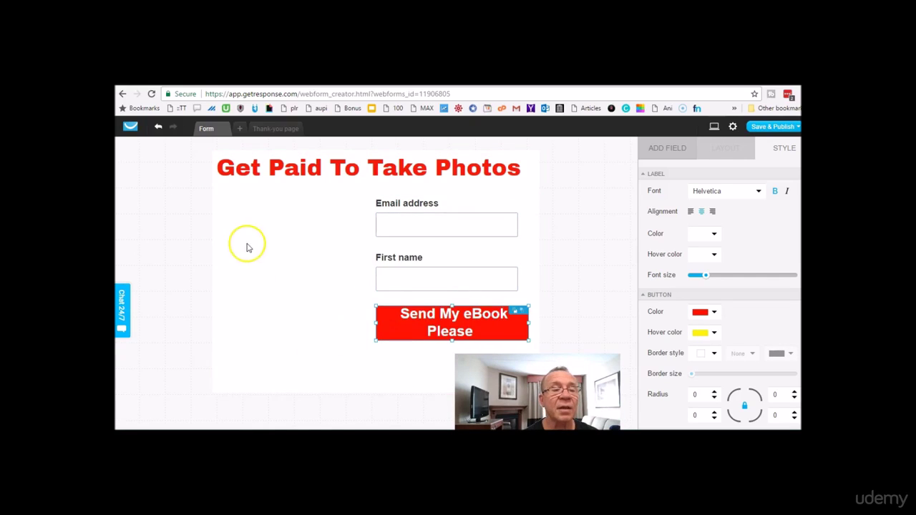
Add an image element to the empty left half of the form, beside the input fields.
click(311, 272)
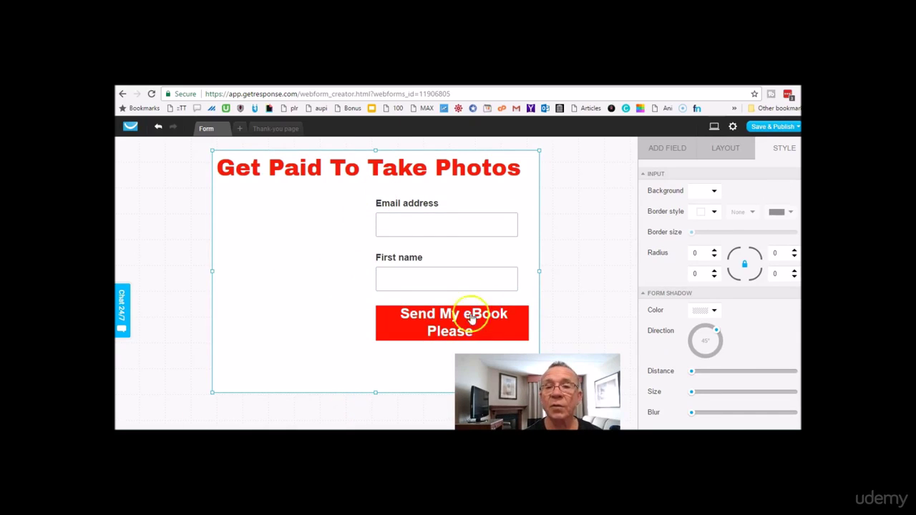
click(673, 151)
mouse_move(732, 255)
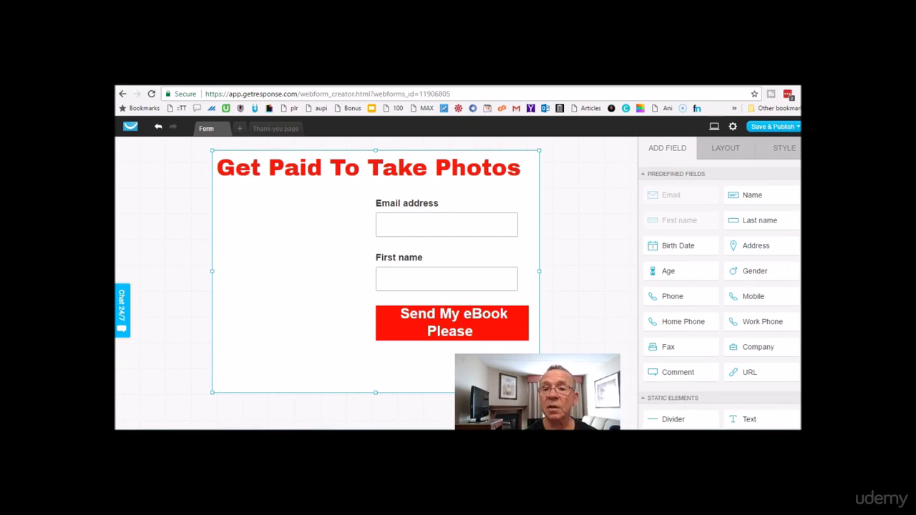
scroll(720, 299, down, 2)
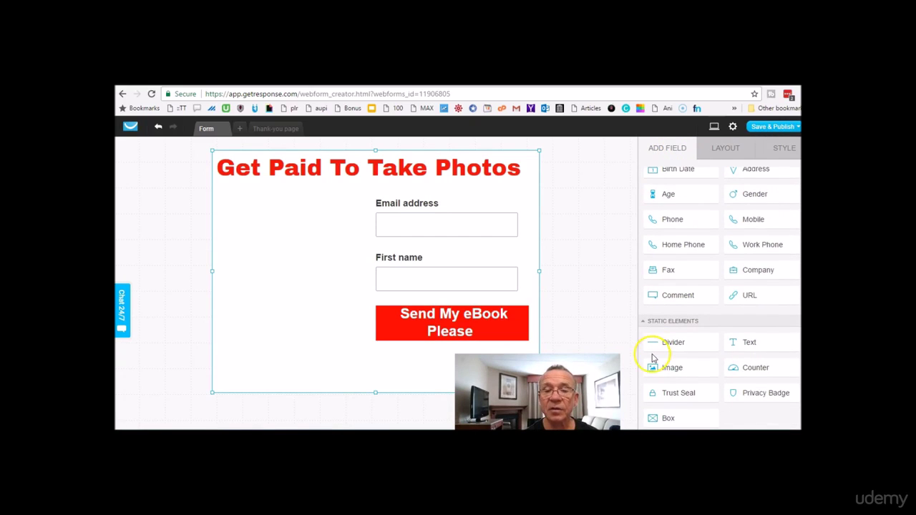
drag(665, 368, 286, 251)
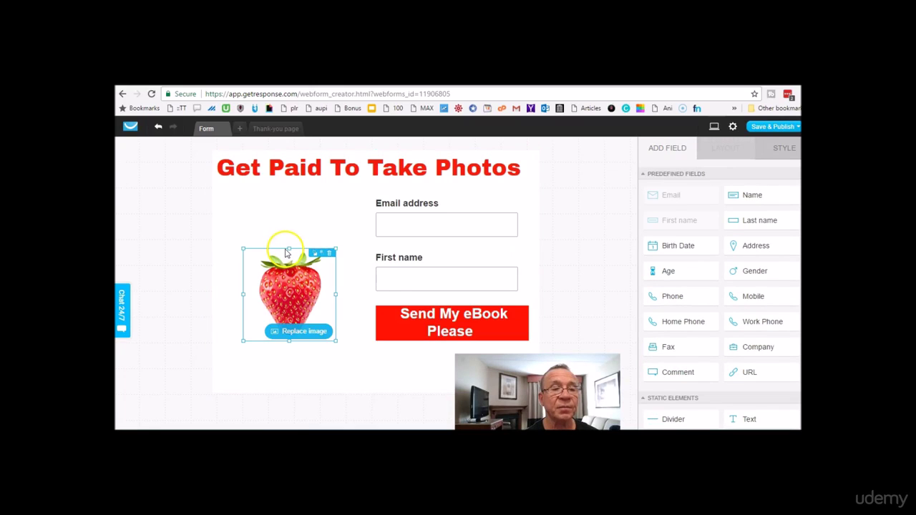
Upload covermedium.jpg from its copied URL to My Images and use it to replace the placeholder strawberry image.
click(299, 333)
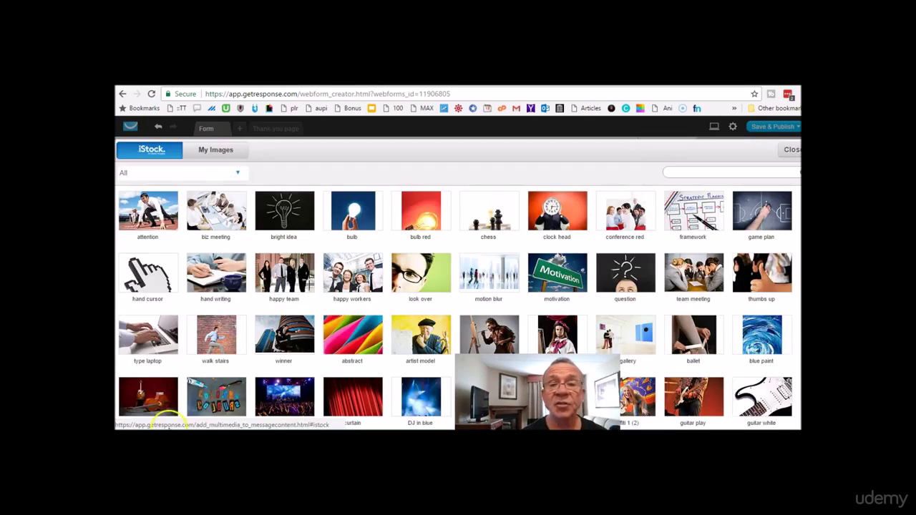
mouse_move(372, 355)
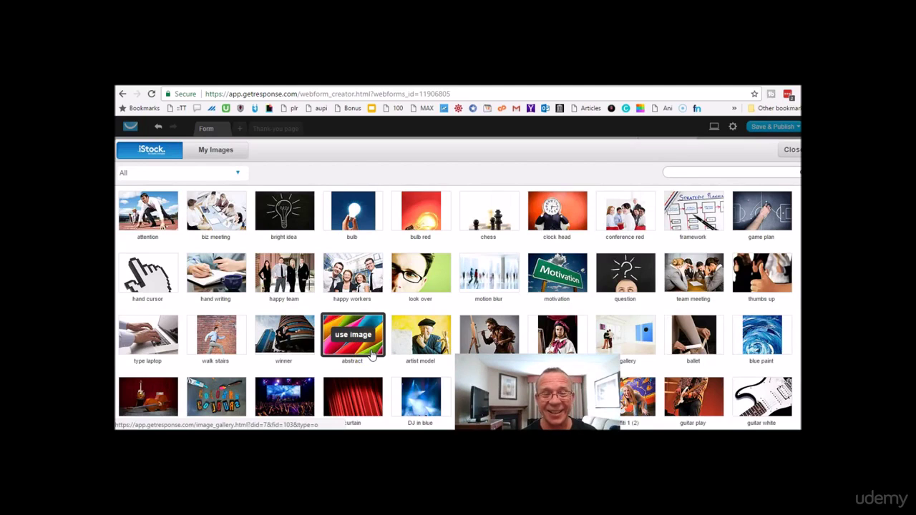
click(217, 154)
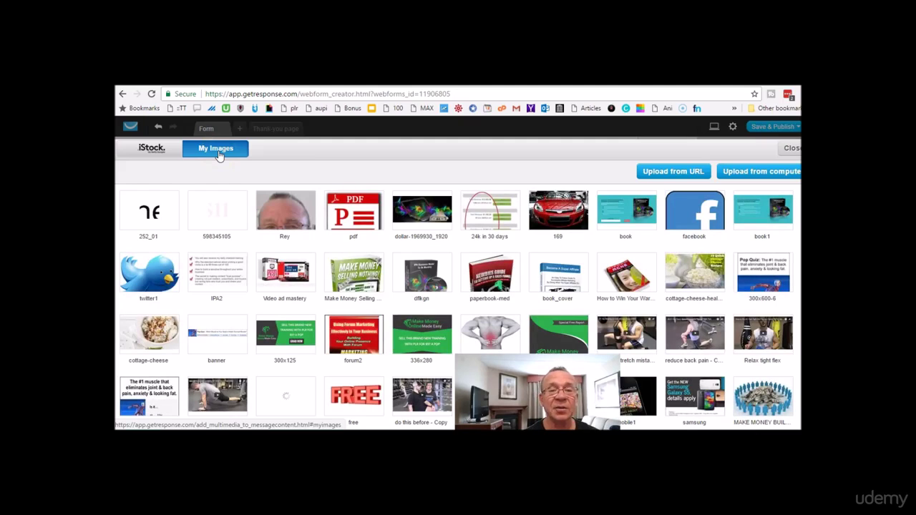
click(232, 252)
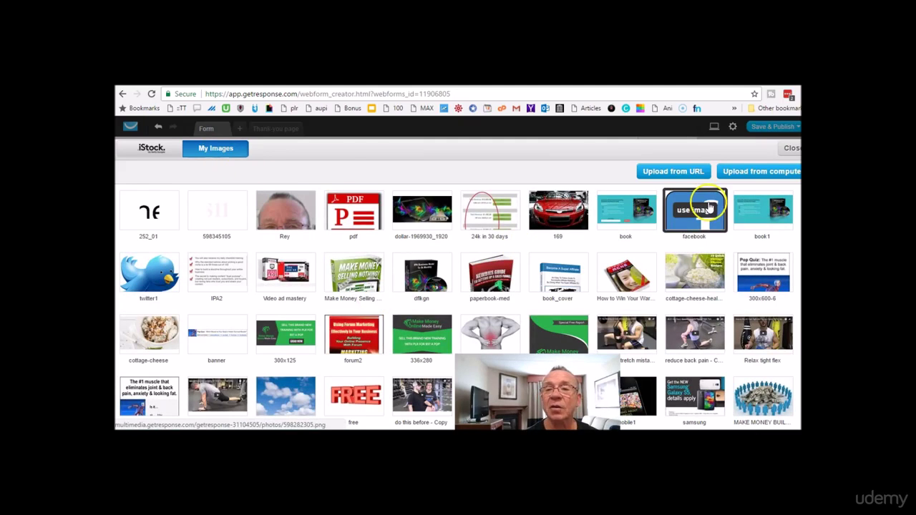
click(680, 173)
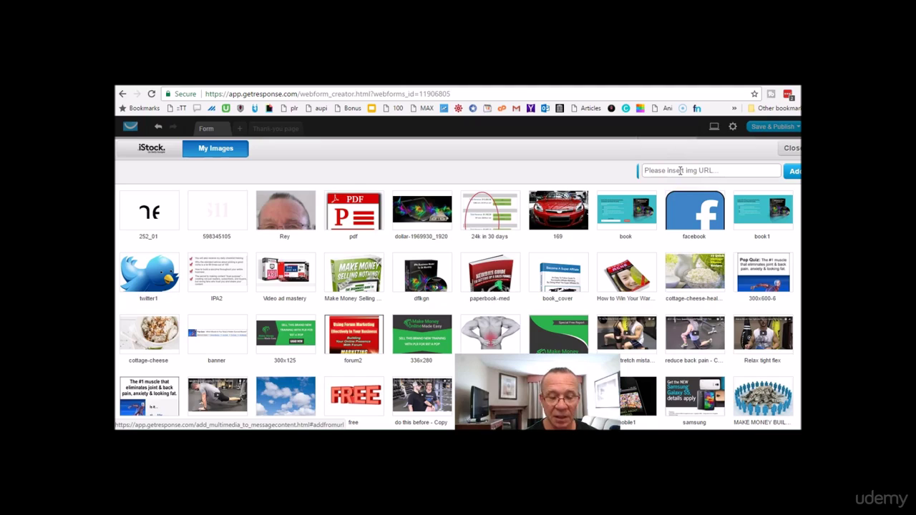
key(ctrl+v)
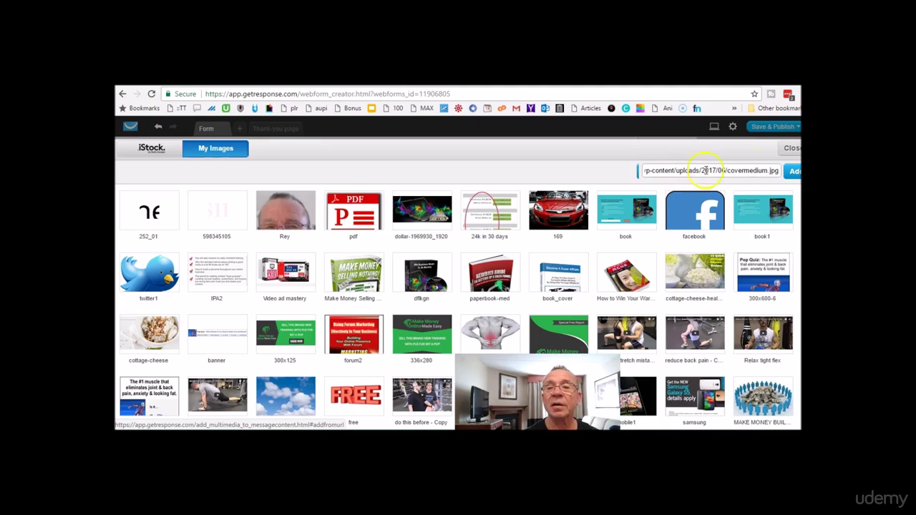
click(793, 174)
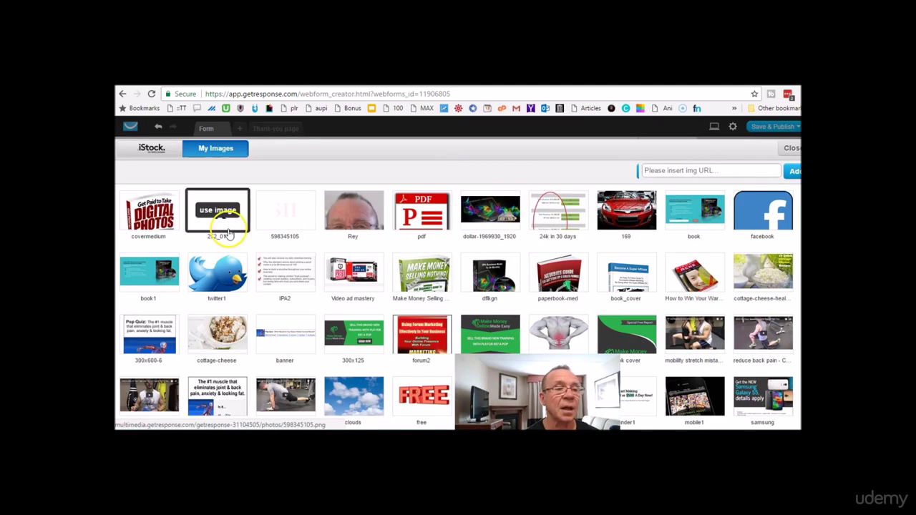
click(149, 211)
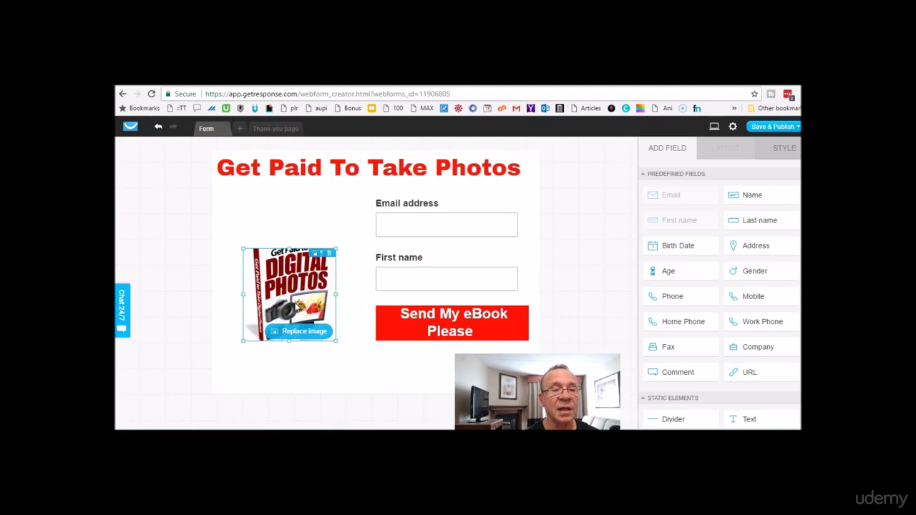
Stretch the image frame upward and downward until it shows the whole book cover.
click(297, 305)
click(288, 248)
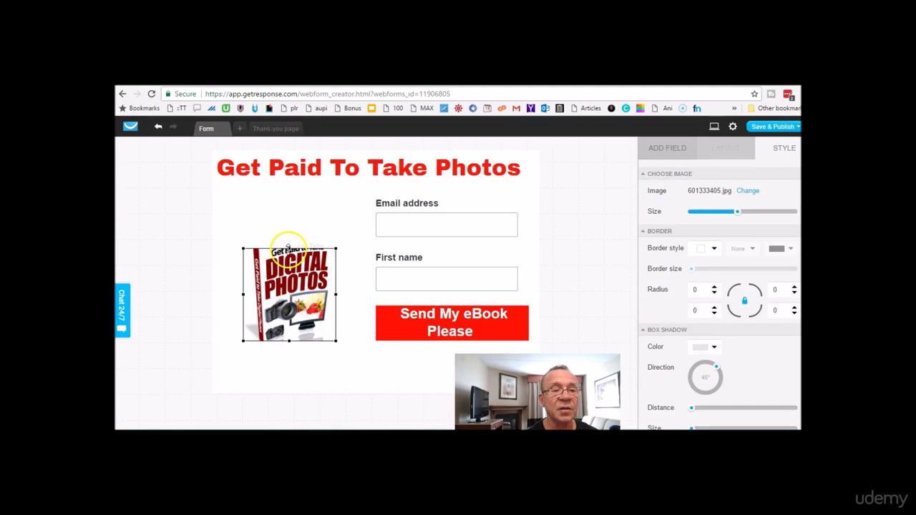
drag(288, 247, 289, 230)
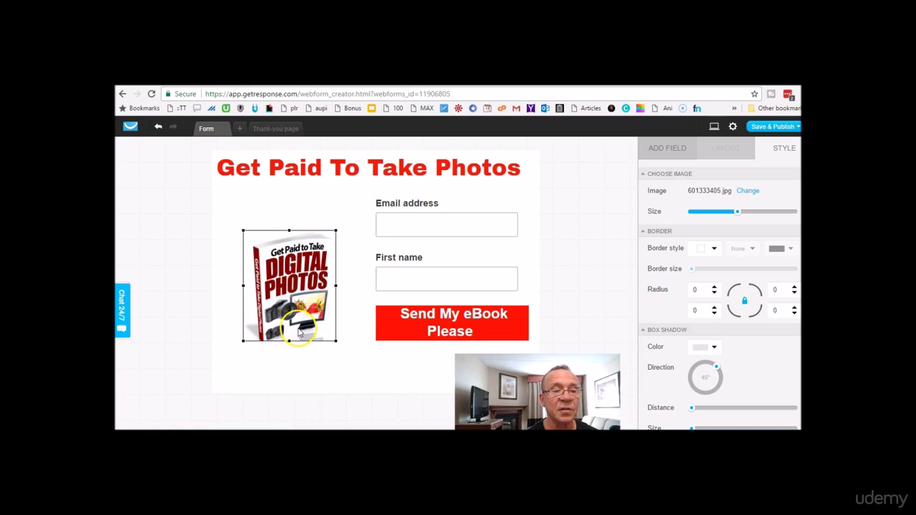
drag(289, 343, 289, 350)
click(206, 368)
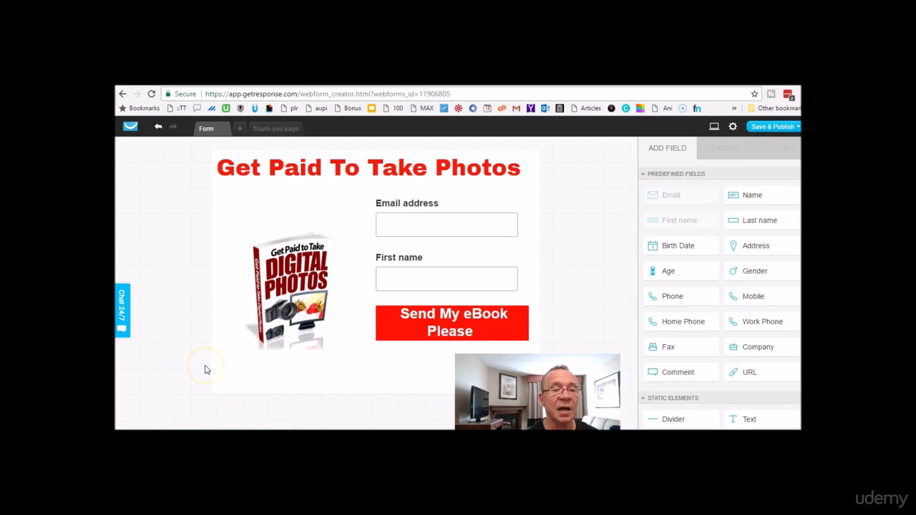
Enlarge the book cover to fill the form's left half and move the red button lower, near the cover's base.
click(280, 313)
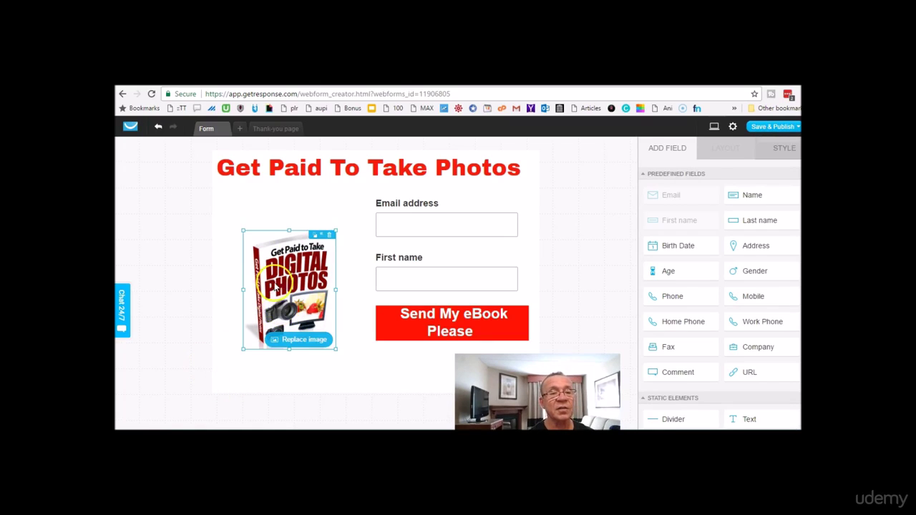
drag(243, 349, 198, 373)
drag(252, 326, 270, 307)
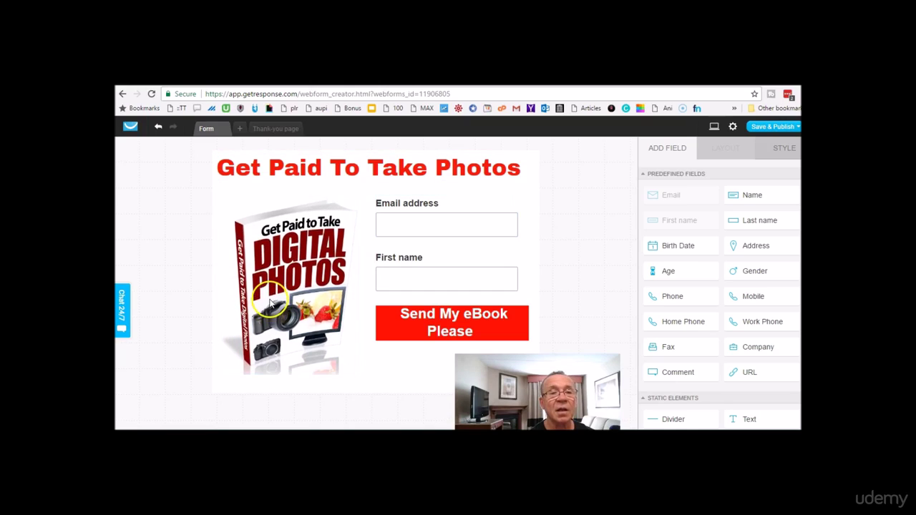
click(270, 304)
click(415, 354)
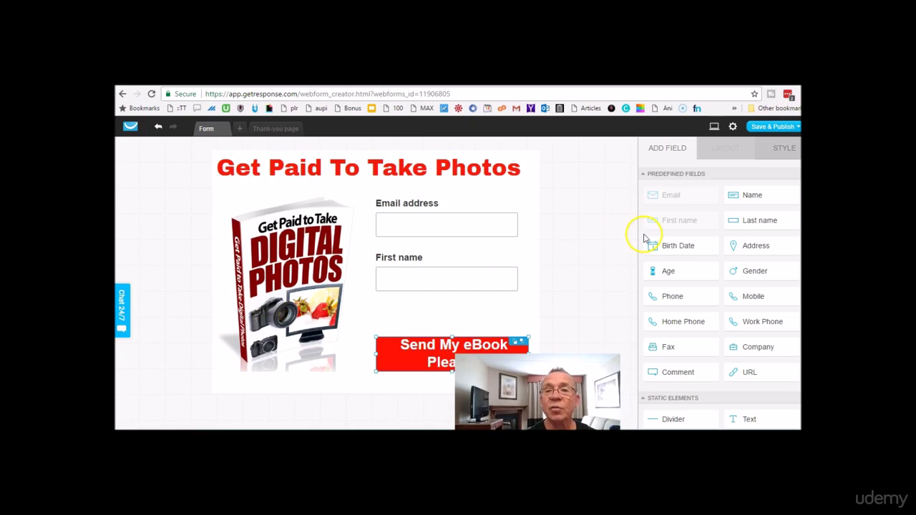
Save and publish the form, and copy its JavaScript code for installing it yourself.
mouse_move(773, 129)
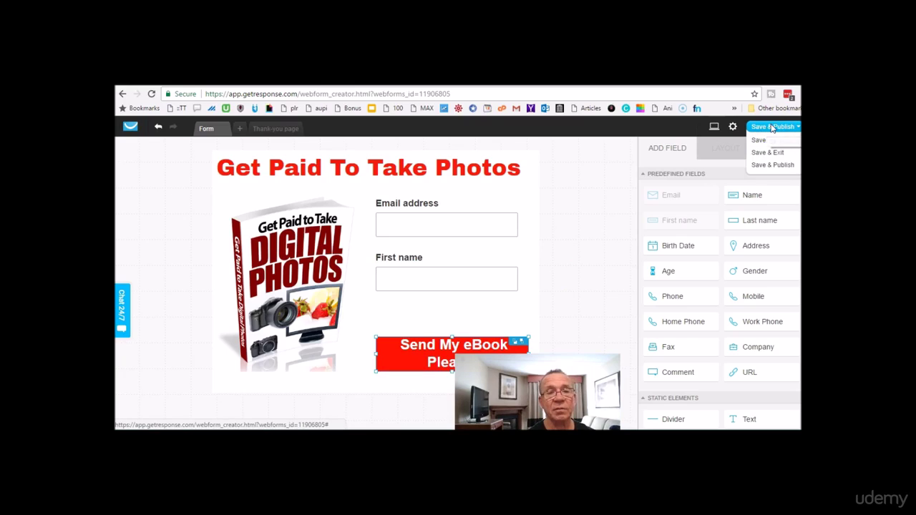
click(772, 127)
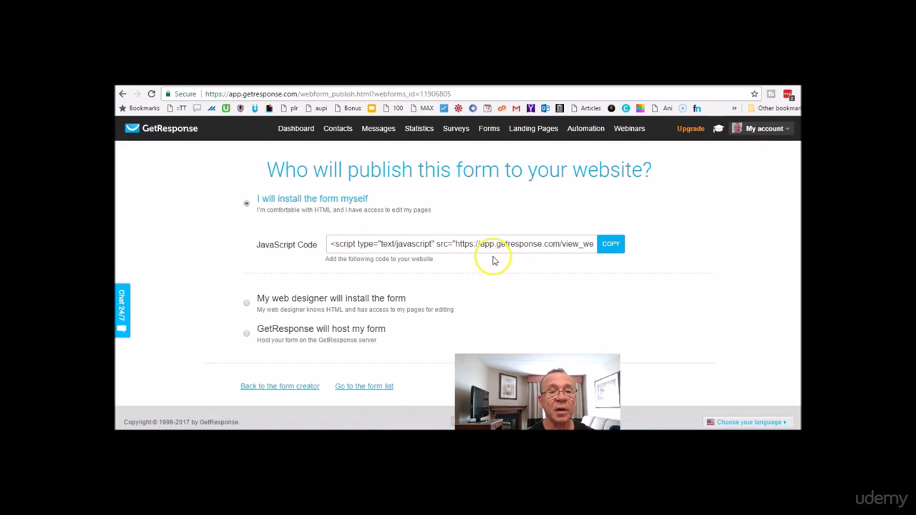
click(610, 246)
click(610, 247)
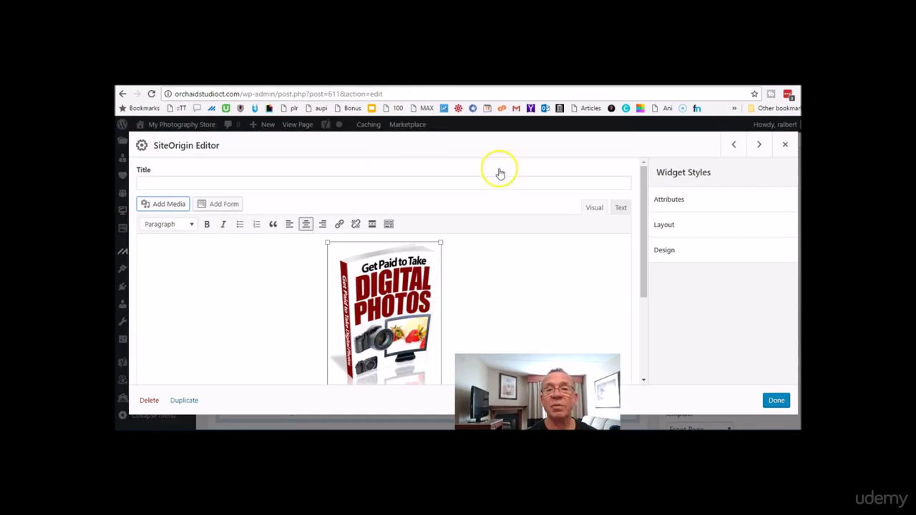
Switch to the WordPress page editor, close the open widget and view the live Get Paid To Take Photos Training page with its current form.
click(785, 145)
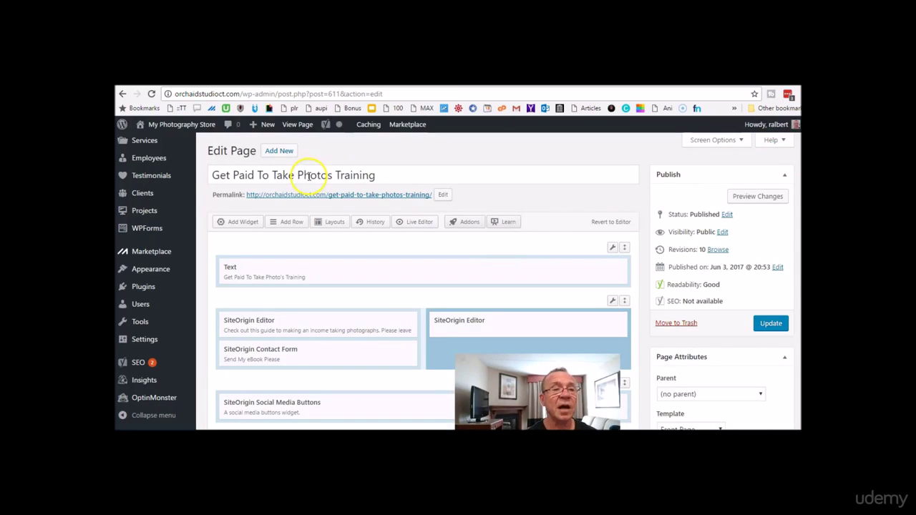
click(298, 126)
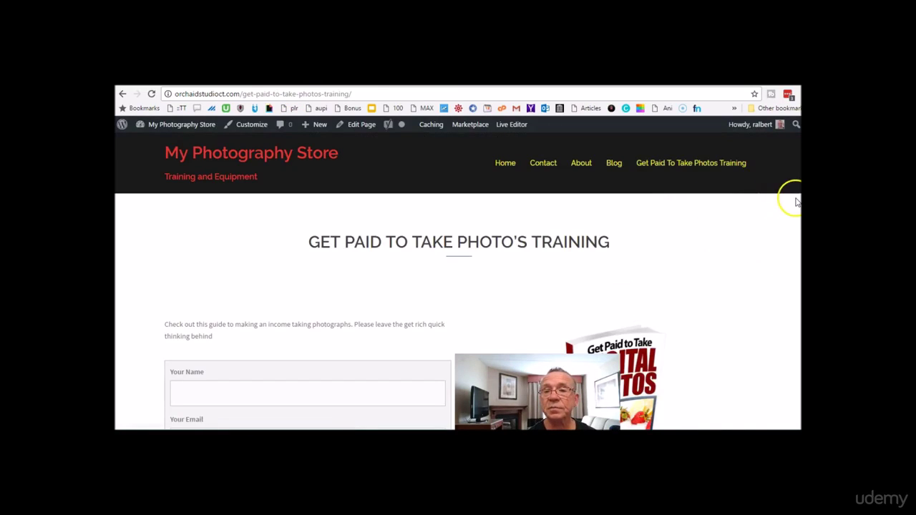
scroll(354, 336, down, 3)
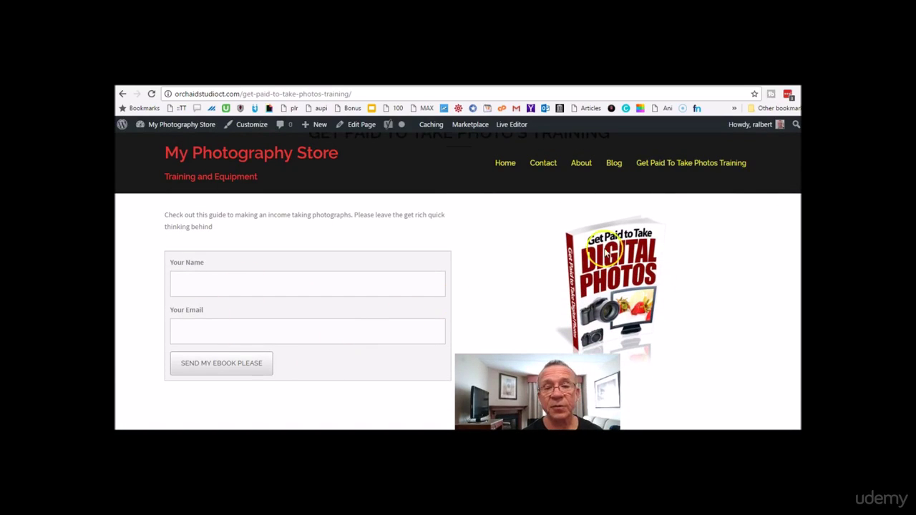
Edit the page and delete the book image's SiteOrigin Editor widget and the SiteOrigin Contact Form widget from the two-column row.
click(362, 126)
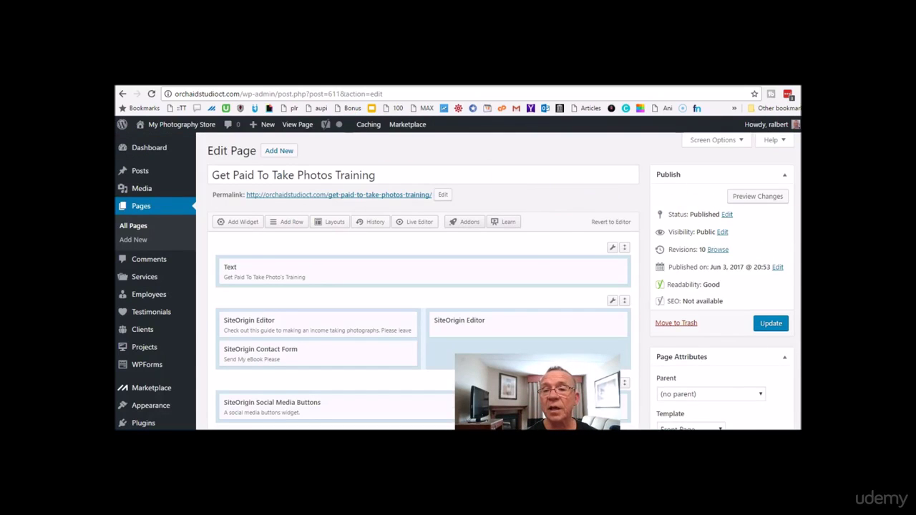
scroll(454, 281, down, 1)
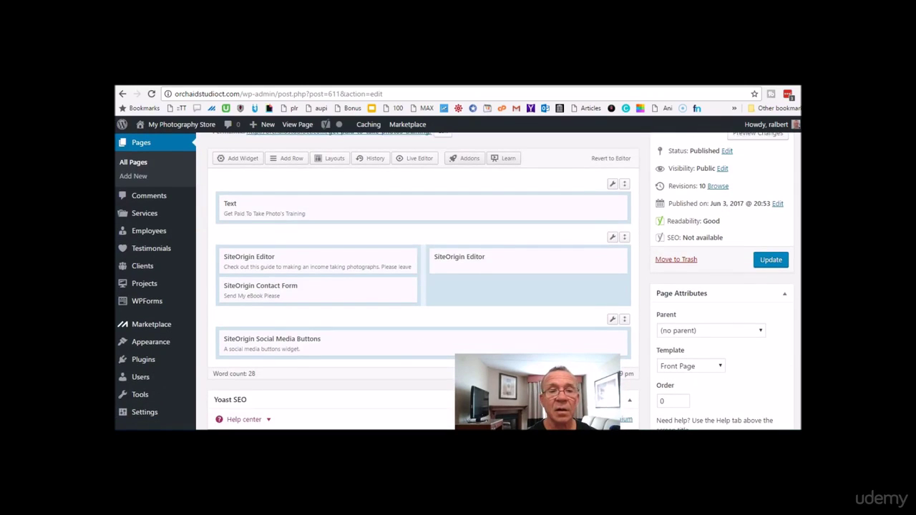
mouse_move(591, 263)
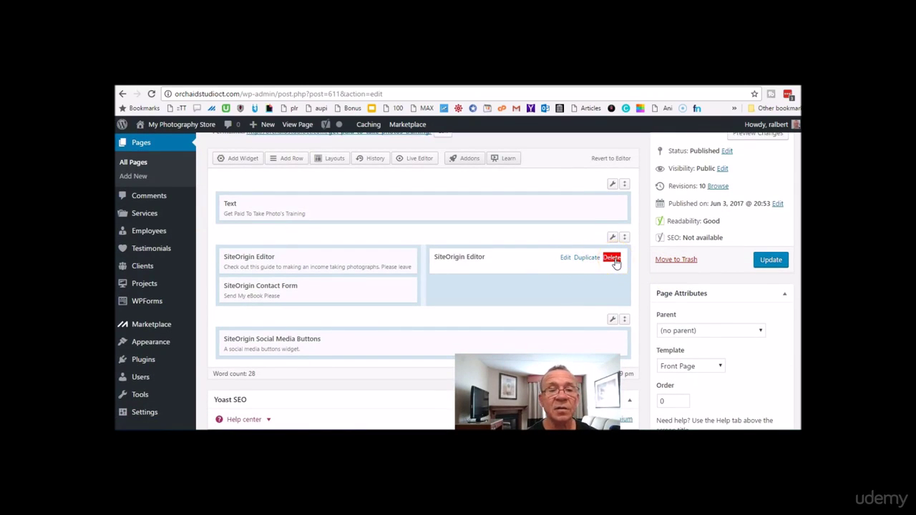
click(613, 259)
mouse_move(380, 287)
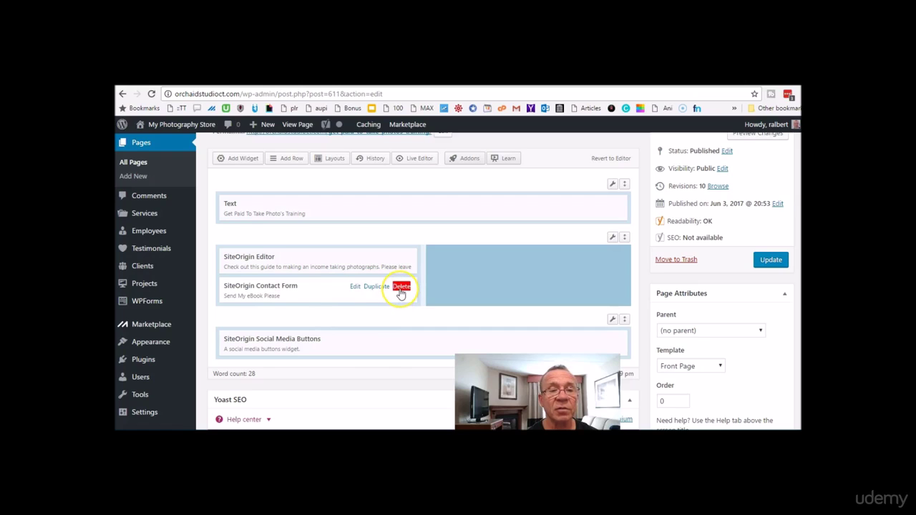
click(401, 286)
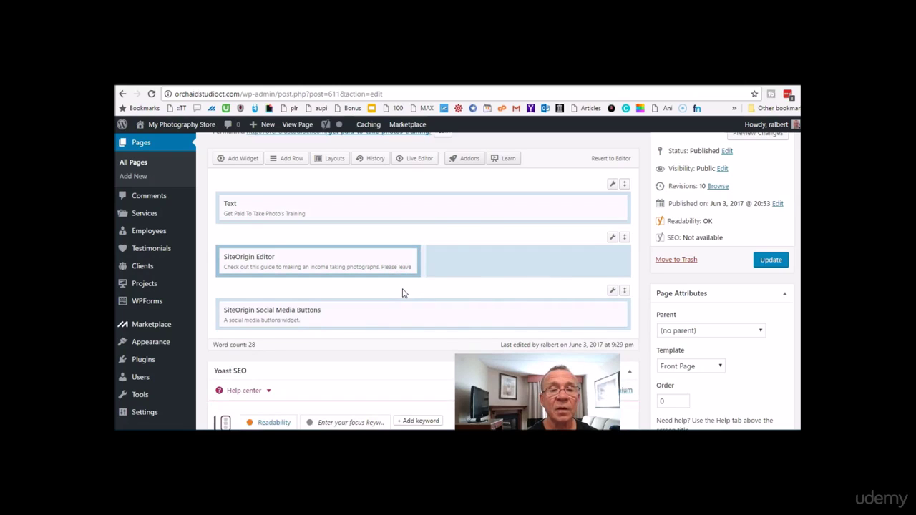
Change the layout of the row holding the remaining SiteOrigin Editor widget to 1 column.
click(613, 239)
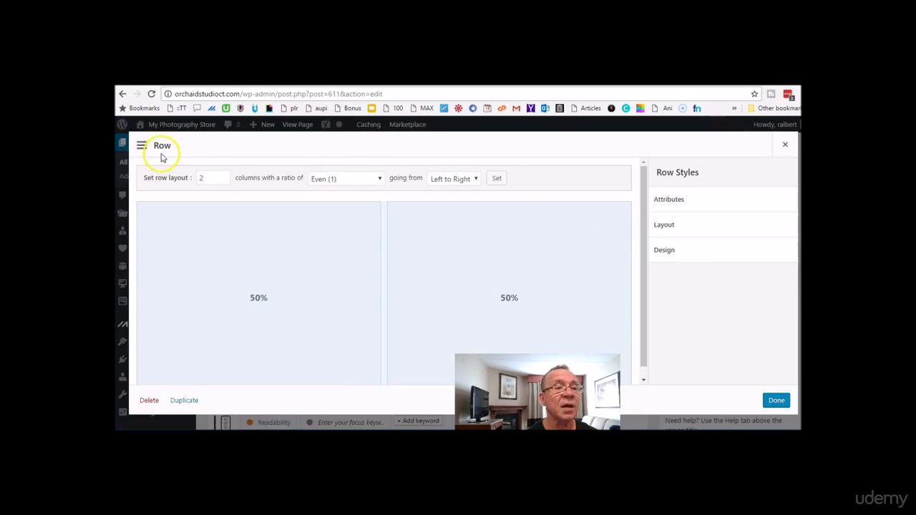
click(227, 181)
click(776, 400)
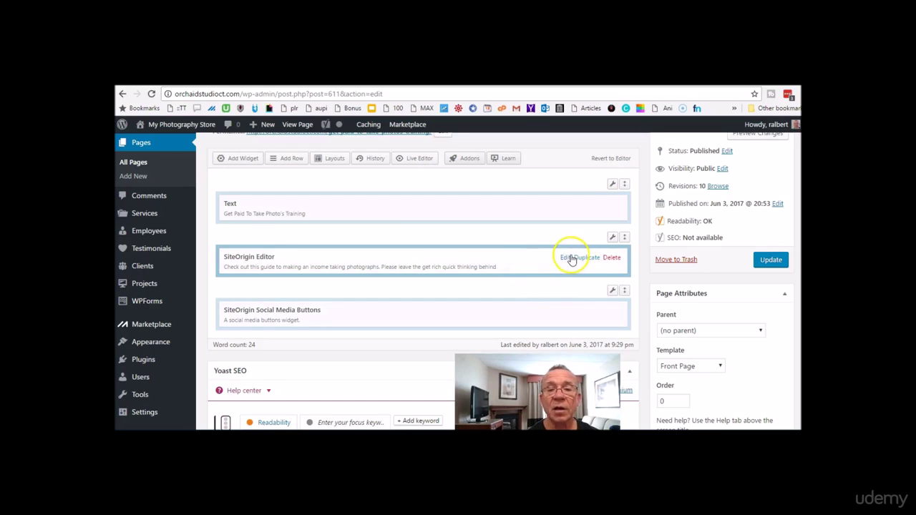
Edit the guide text's SiteOrigin Editor widget as HTML and paste the copied GetResponse form script below the sentence, separated by a blank line.
click(566, 258)
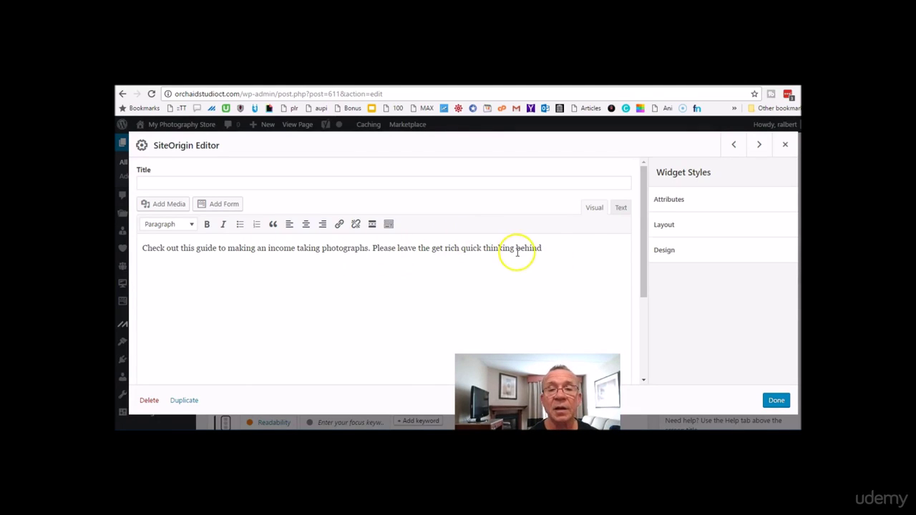
click(621, 209)
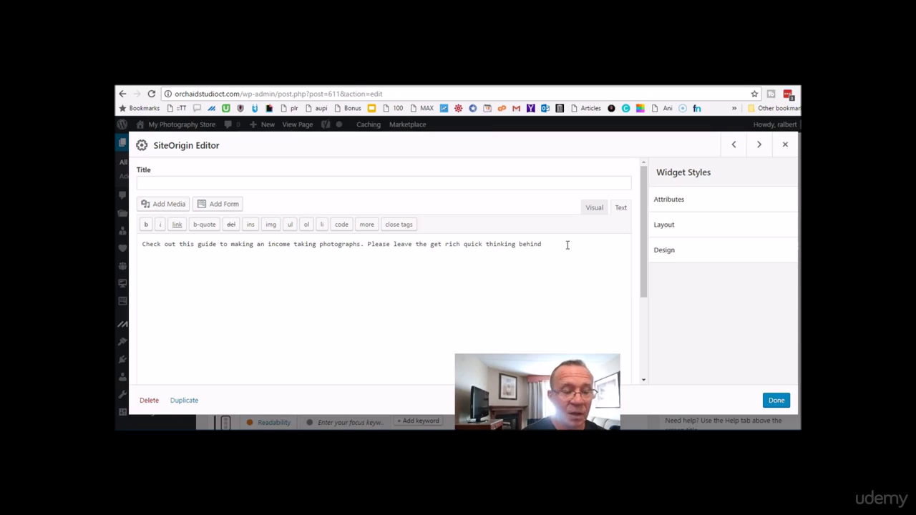
key(Return)
key(Return)
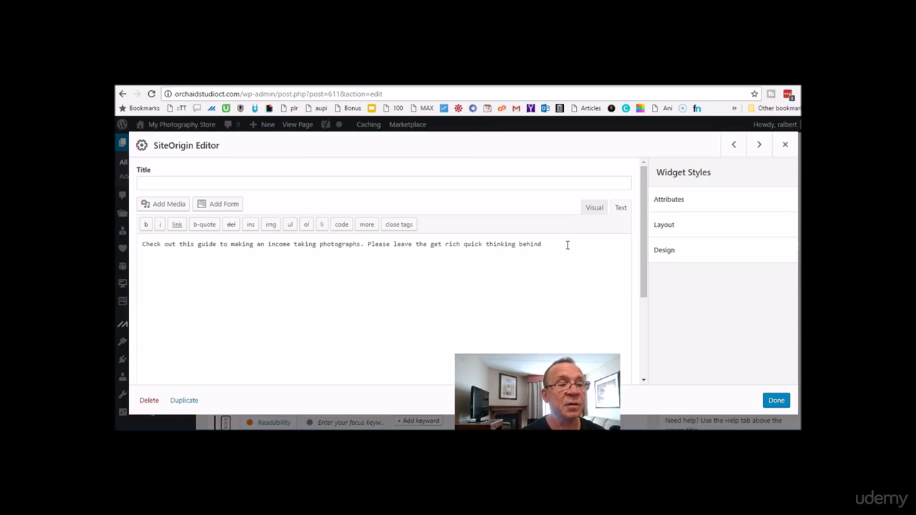
text(<script type="text/javascript" src="https://app.getresponse.com/view_webform_v2.js?u=SwLxf&webforms_id=11906805"></script>)
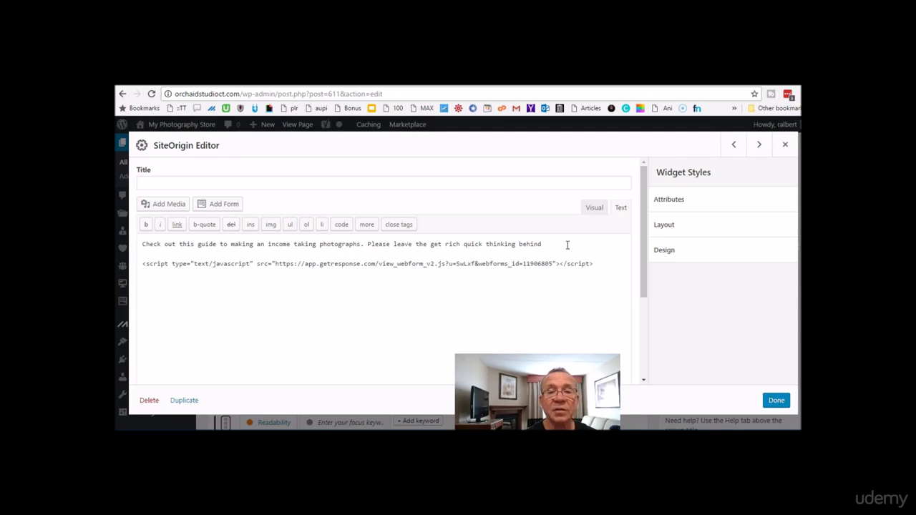
Switch the SiteOrigin Editor widget's content to visual mode, then finish the widget and update the page.
click(593, 208)
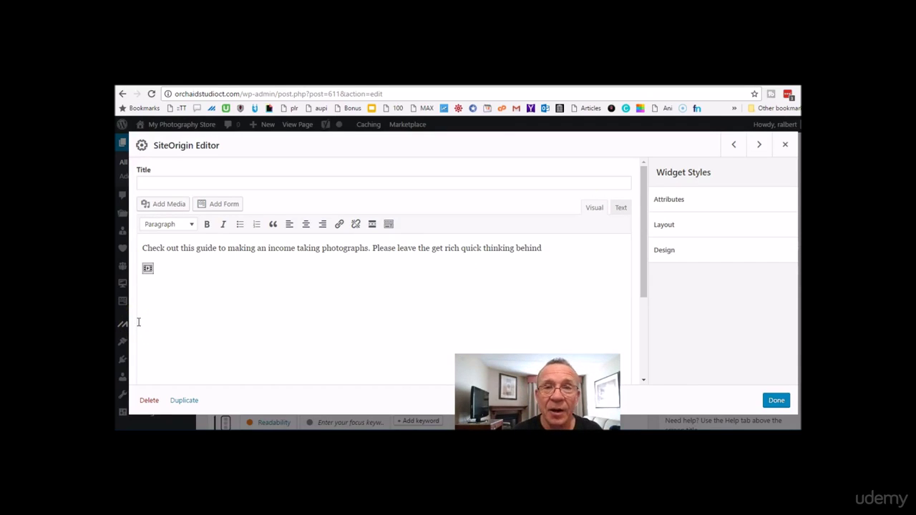
click(777, 401)
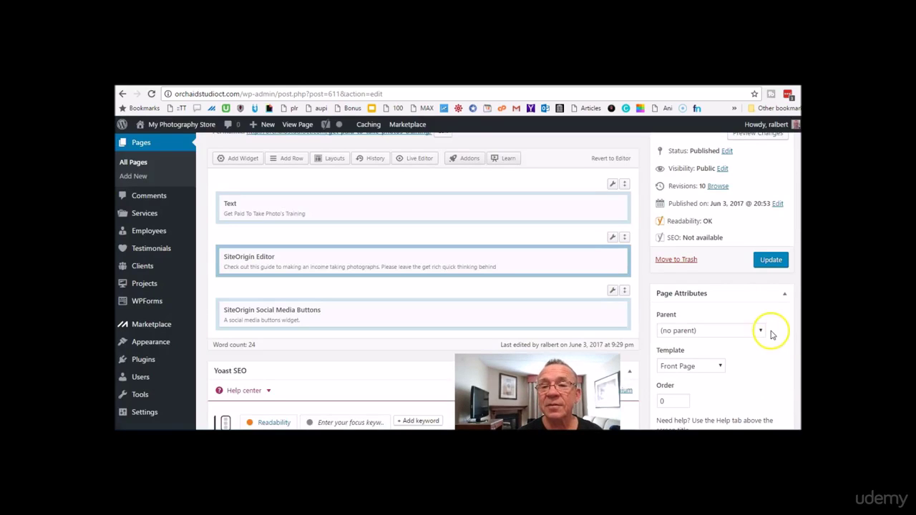
click(773, 260)
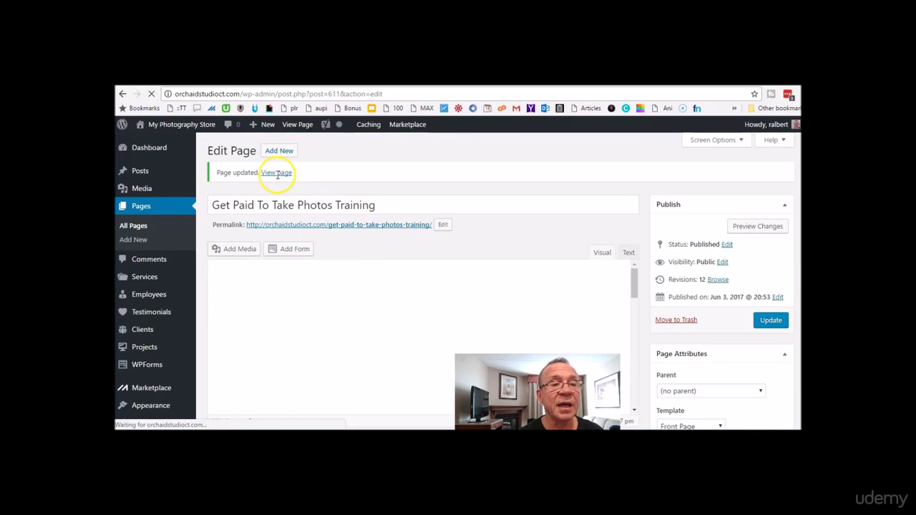
View the live Get Paid To Take Photos Training page and check how the embedded GetResponse form displays.
click(278, 174)
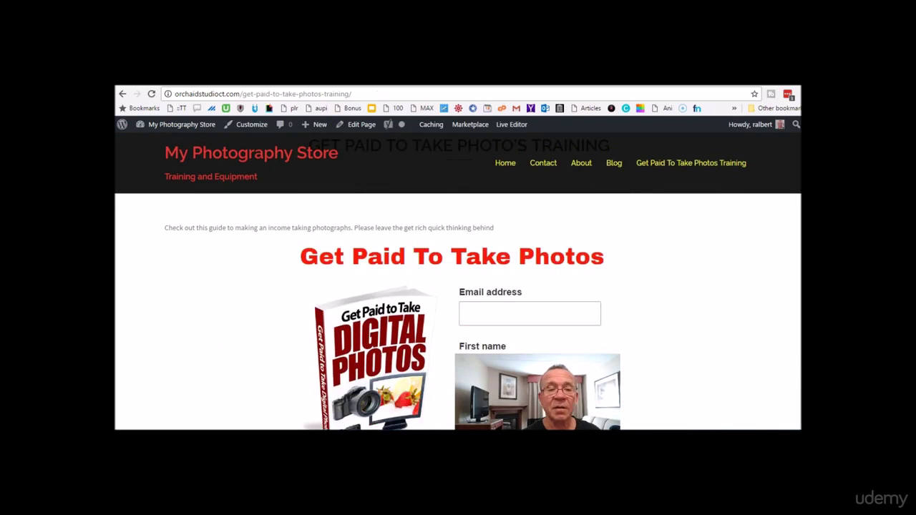
scroll(458, 287, down, 2)
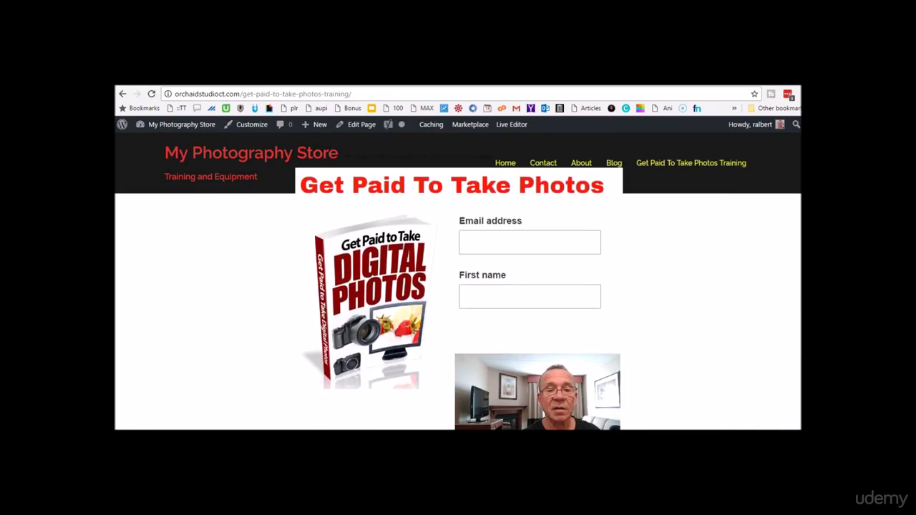
scroll(458, 287, up, 2)
scroll(458, 287, down, 1)
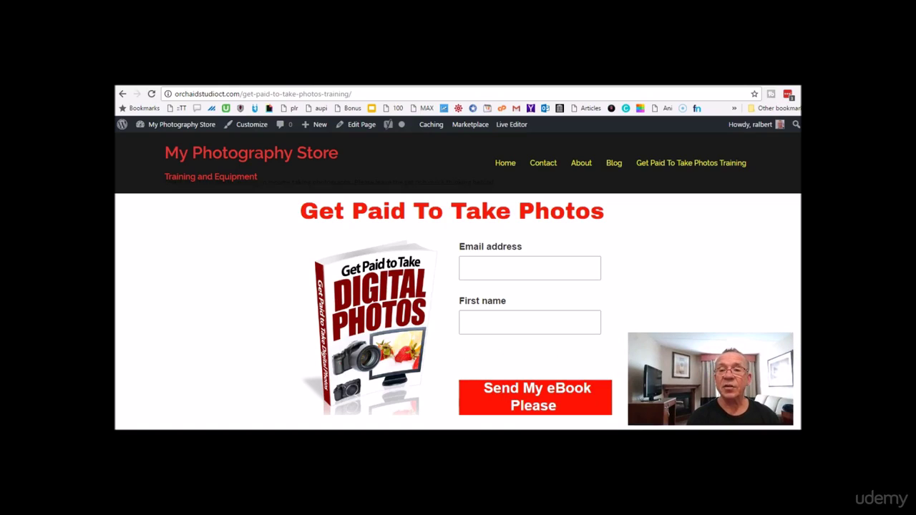
scroll(621, 317, down, 1)
scroll(621, 318, up, 2)
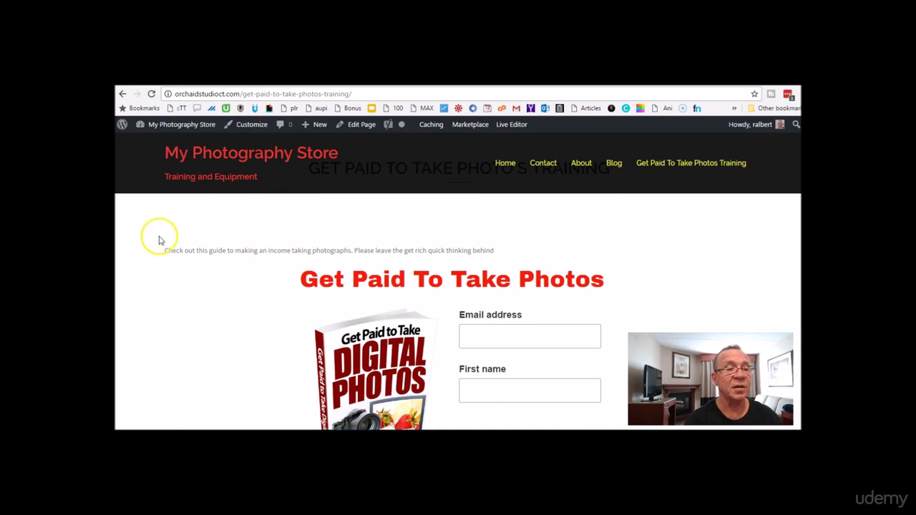
Edit the page to format the guide sentence in the SiteOrigin Editor widget as a centered Heading 2, and update the page.
click(358, 127)
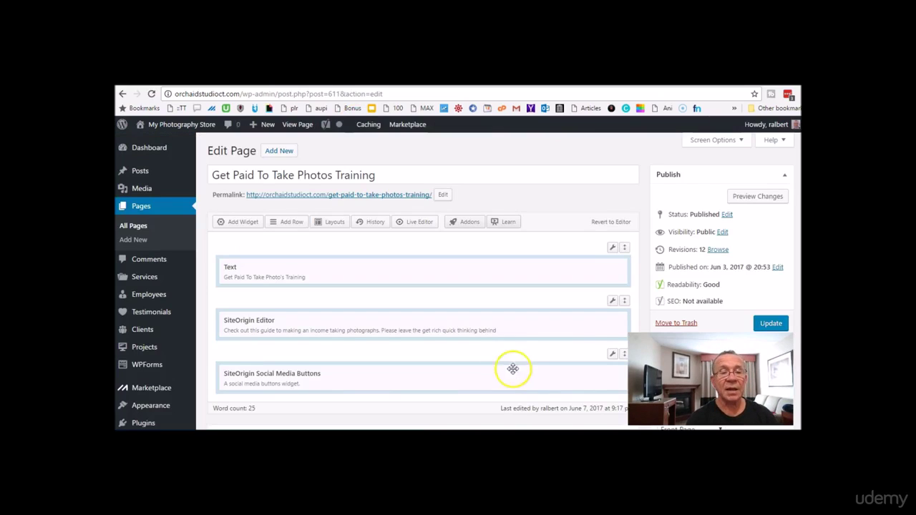
click(566, 375)
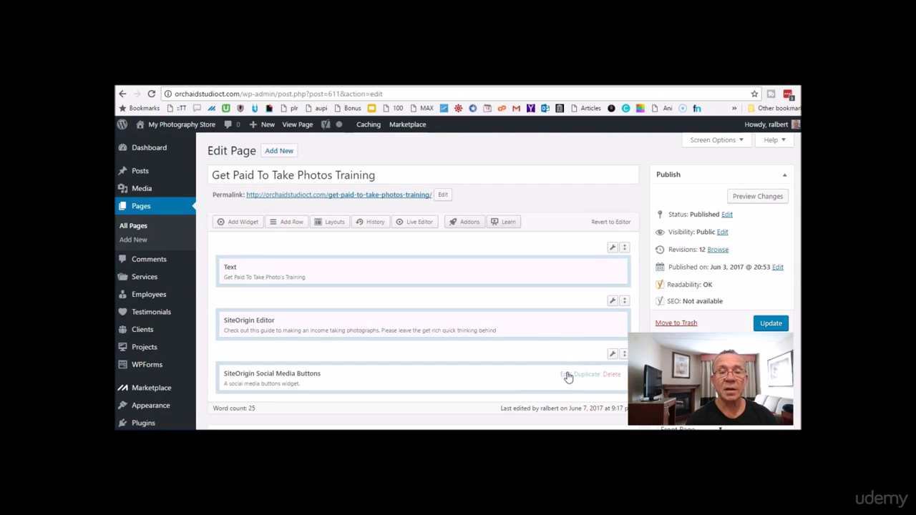
click(566, 323)
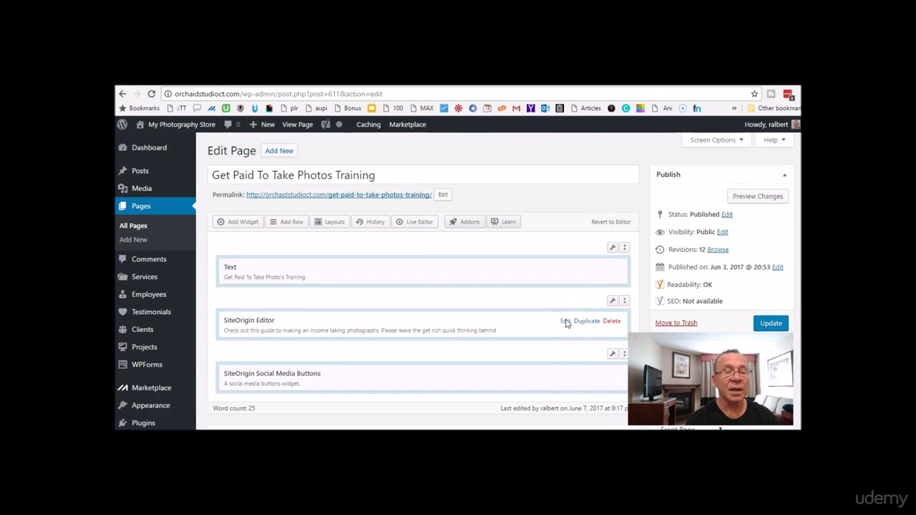
drag(548, 248, 234, 205)
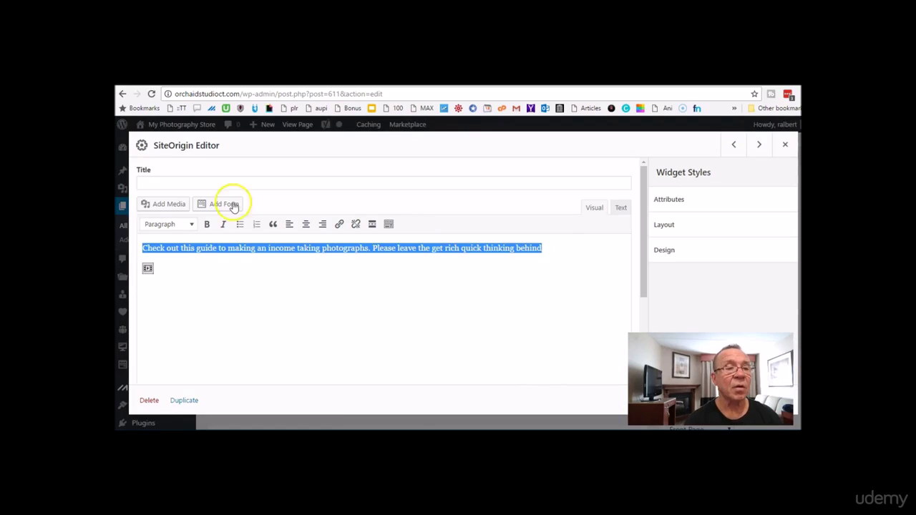
click(192, 227)
click(193, 286)
click(305, 226)
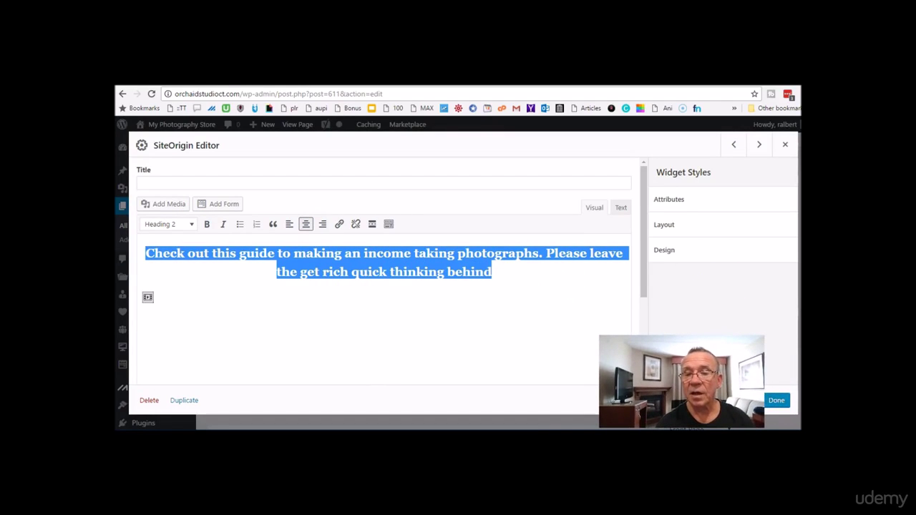
click(777, 400)
click(771, 321)
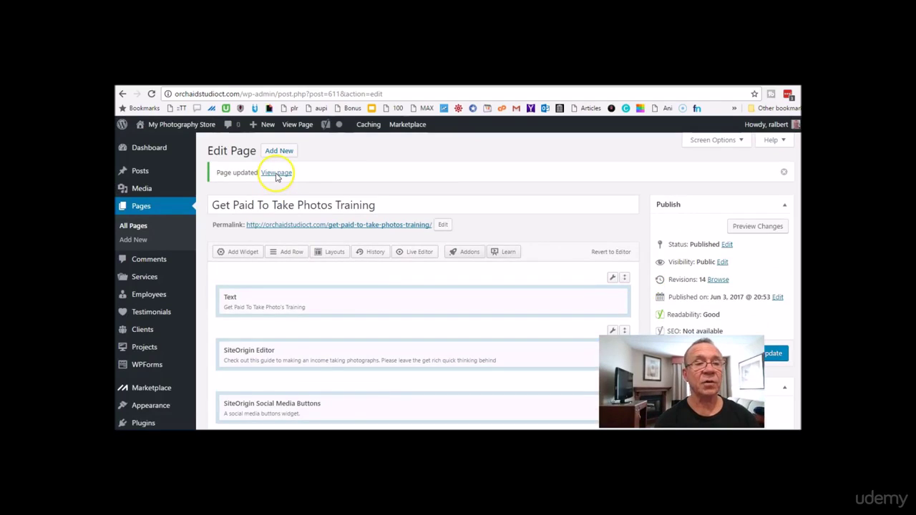
View the updated live page and examine the guide heading together with the sign-up form below it.
click(276, 174)
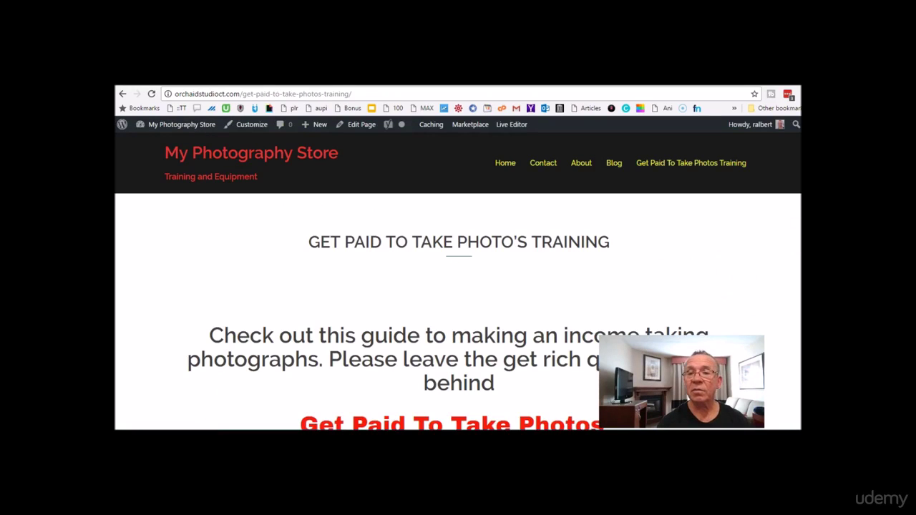
scroll(458, 311, down, 5)
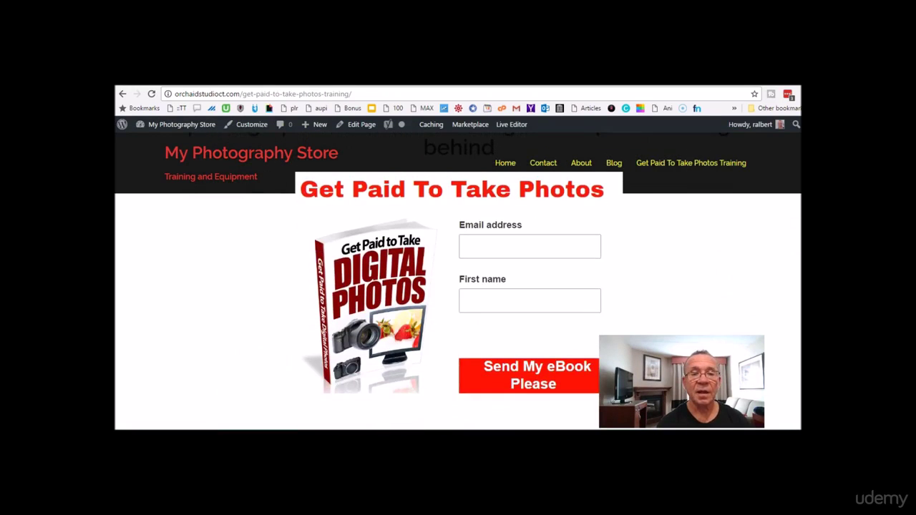
scroll(459, 286, up, 1)
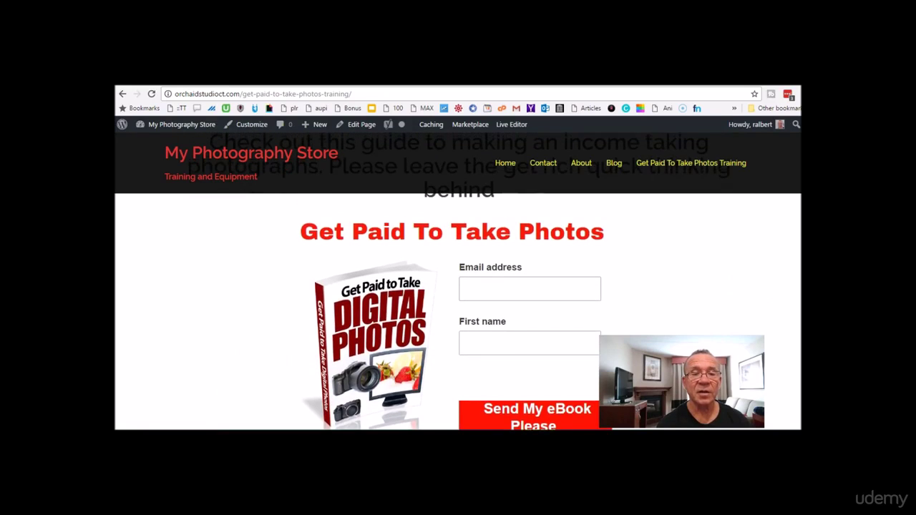
scroll(612, 319, up, 3)
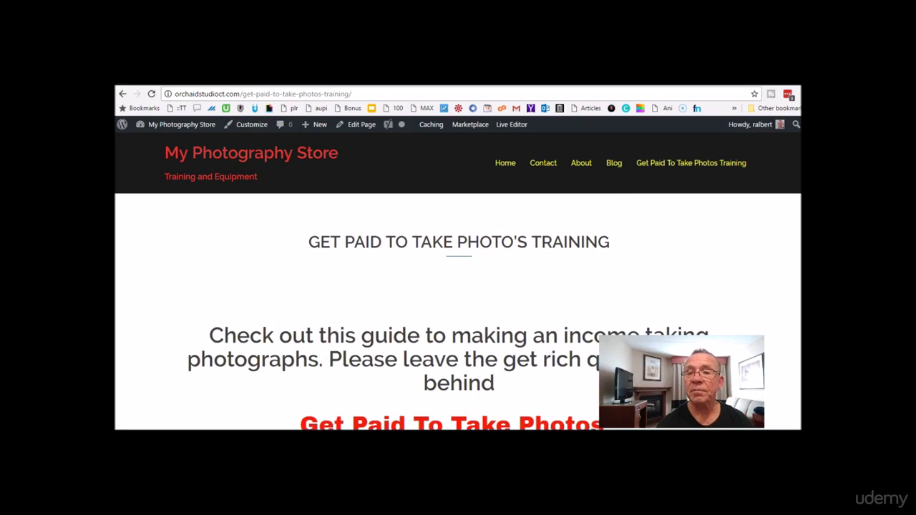
scroll(458, 312, down, 2)
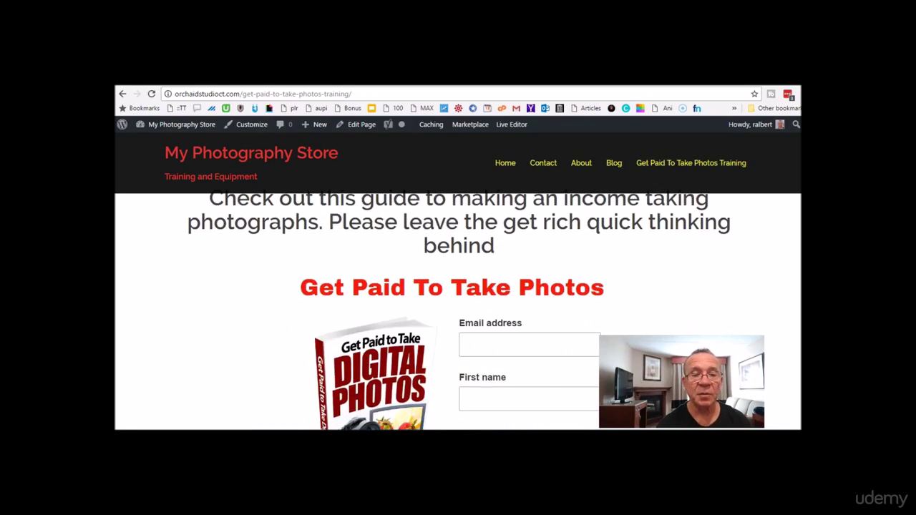
scroll(459, 312, down, 1)
scroll(458, 312, up, 3)
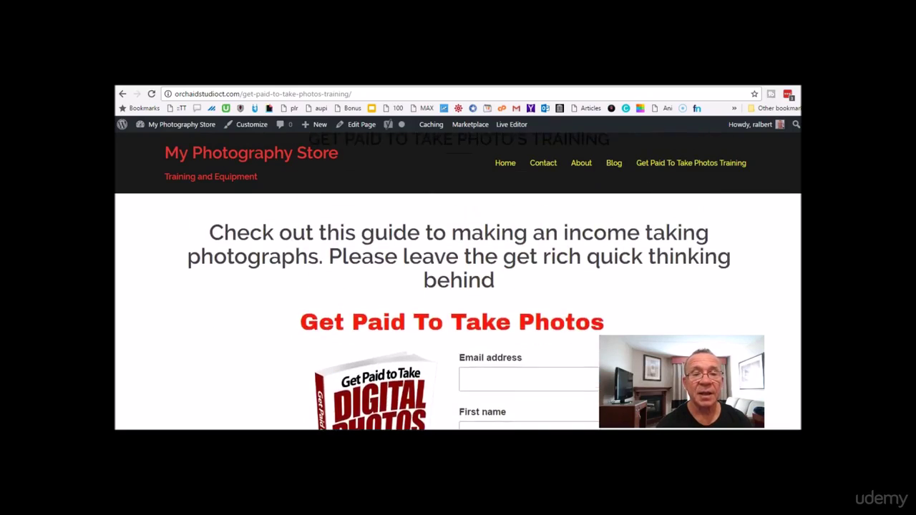
scroll(458, 312, down, 2)
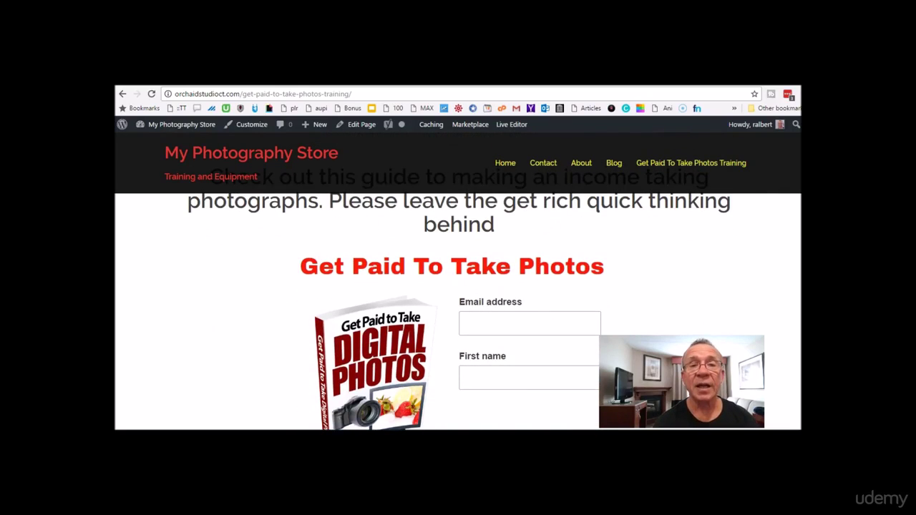